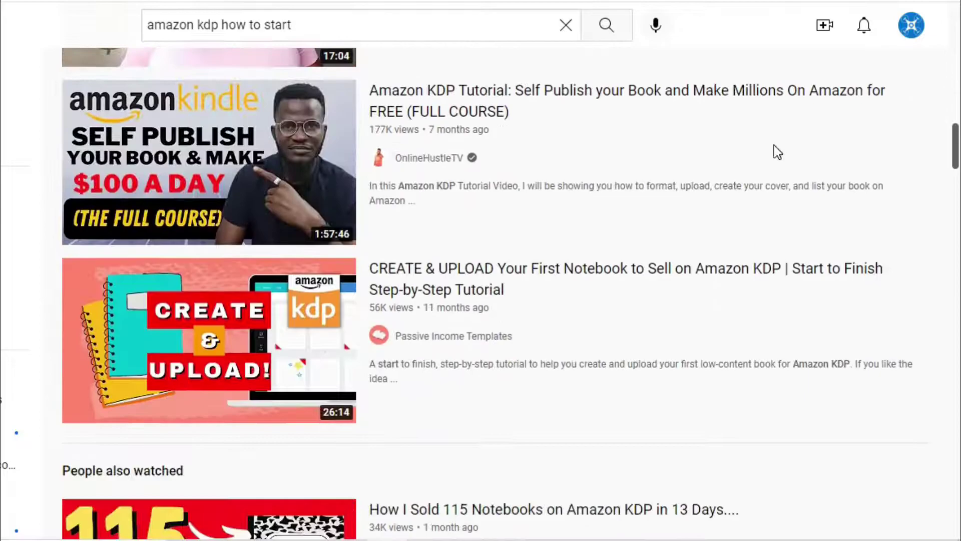
# - Scroll through the YouTube results for 'amazon kdp how to start'
pyautogui.scroll(-4, 774, 145)
pyautogui.scroll(-3, 774, 145)
pyautogui.scroll(-6, 773, 146)
pyautogui.scroll(-5, 774, 145)
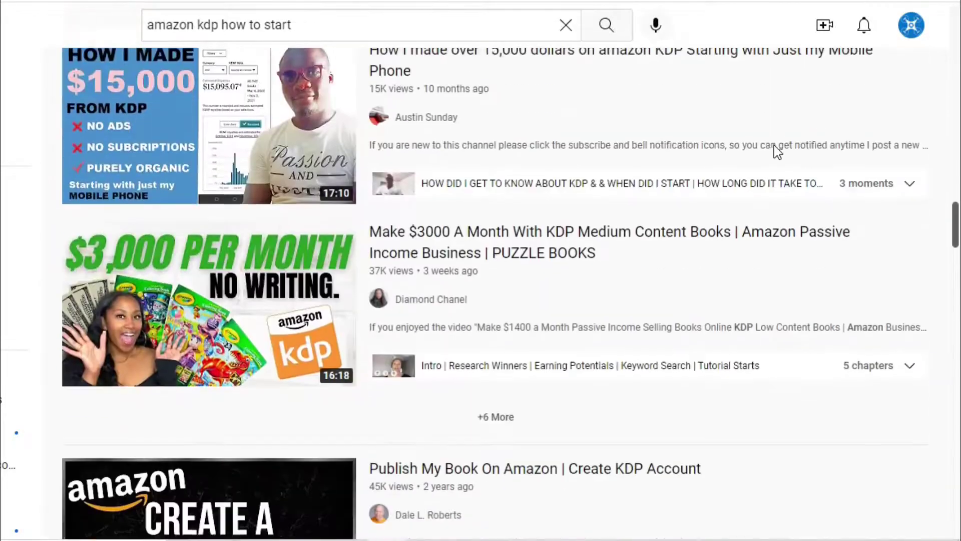
pyautogui.scroll(-3, 774, 145)
pyautogui.scroll(-5, 774, 145)
pyautogui.scroll(-7, 774, 145)
pyautogui.scroll(-8, 774, 145)
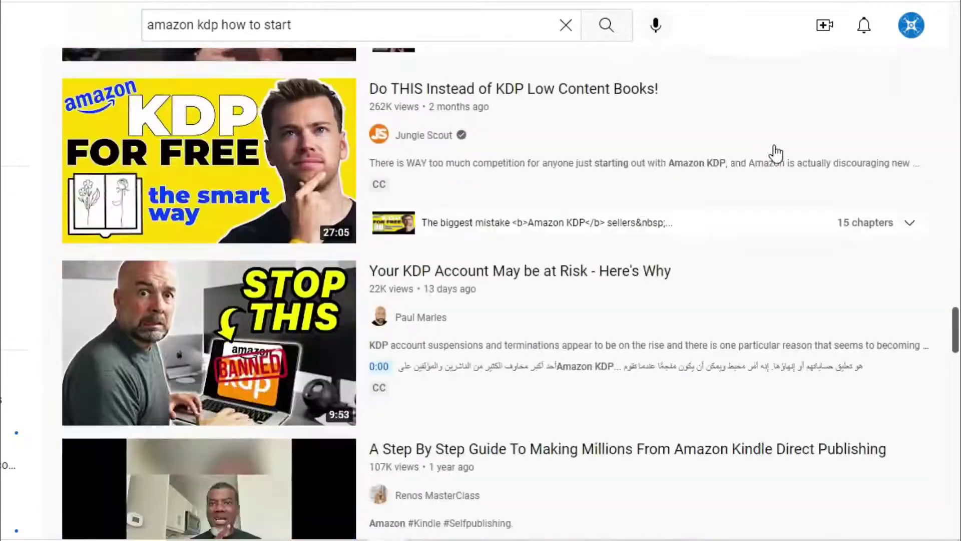
pyautogui.scroll(-6, 776, 153)
pyautogui.scroll(-6, 776, 152)
pyautogui.scroll(-5, 776, 152)
pyautogui.scroll(-3, 776, 152)
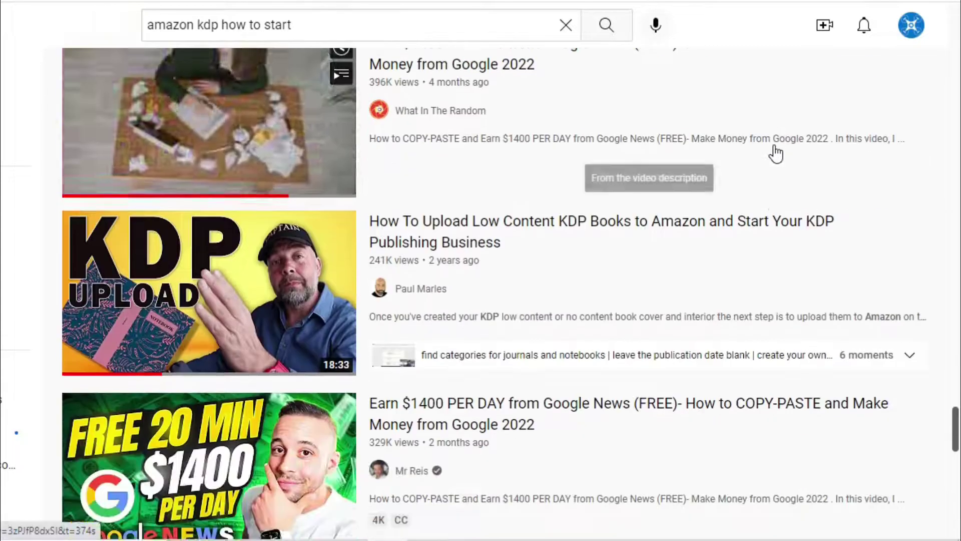
pyautogui.scroll(5, 776, 150)
pyautogui.scroll(8, 774, 145)
pyautogui.scroll(8, 774, 145)
pyautogui.scroll(8, 773, 145)
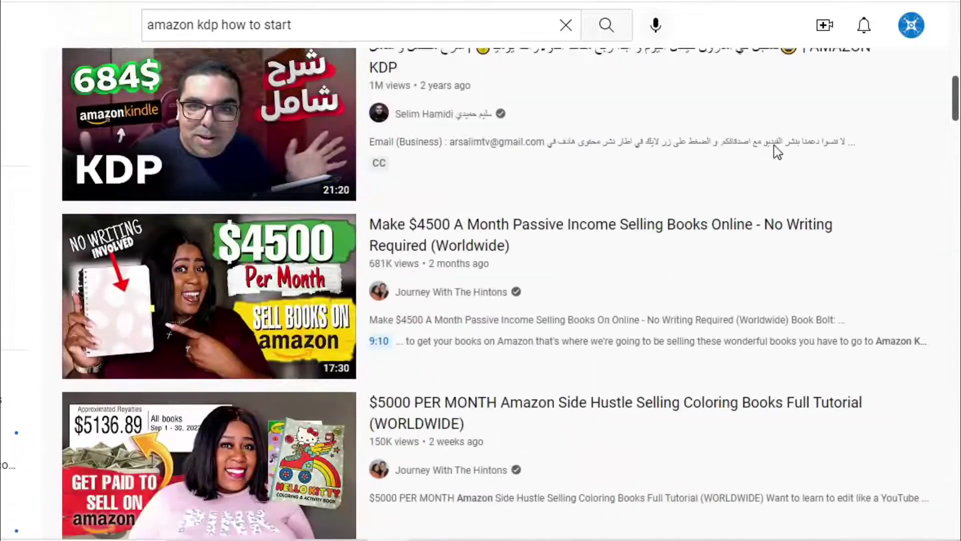
pyautogui.scroll(-2, 773, 145)
pyautogui.scroll(-3, 772, 167)
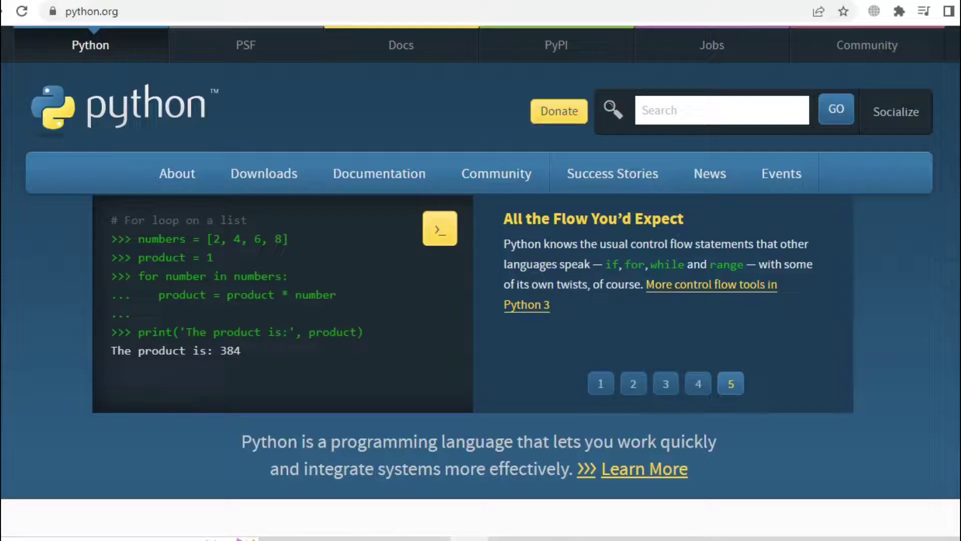
# - Scroll through the python.org and VS Code pages on the way to the SpiderKDP GitHub repository
pyautogui.scroll(-4, 955, 349)
pyautogui.scroll(4, 955, 355)
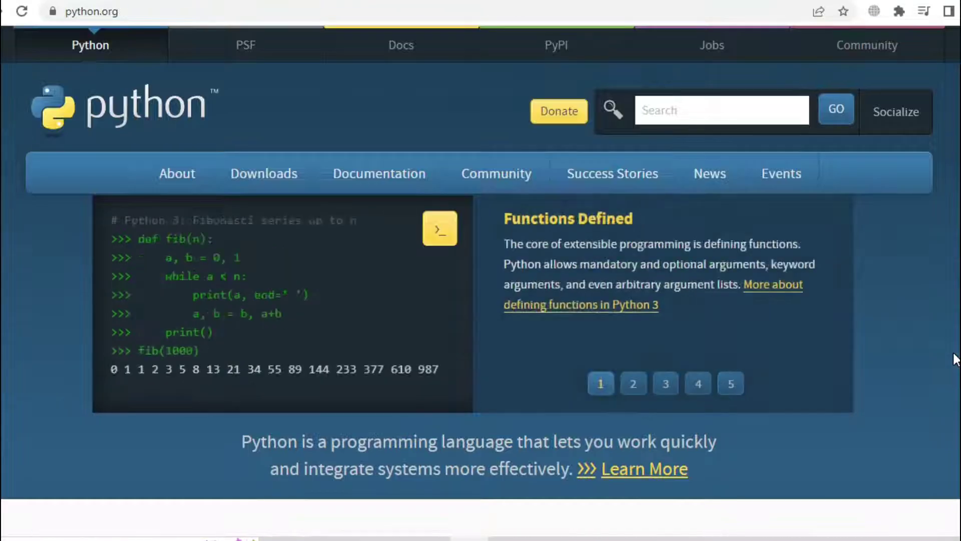
pyautogui.scroll(-3, 955, 360)
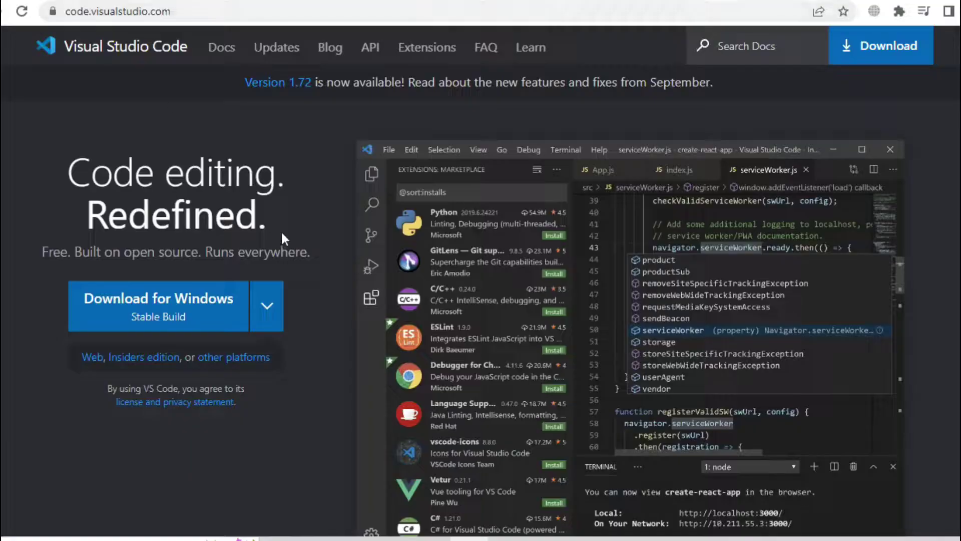
pyautogui.scroll(-5, 652, 365)
pyautogui.scroll(-5, 646, 371)
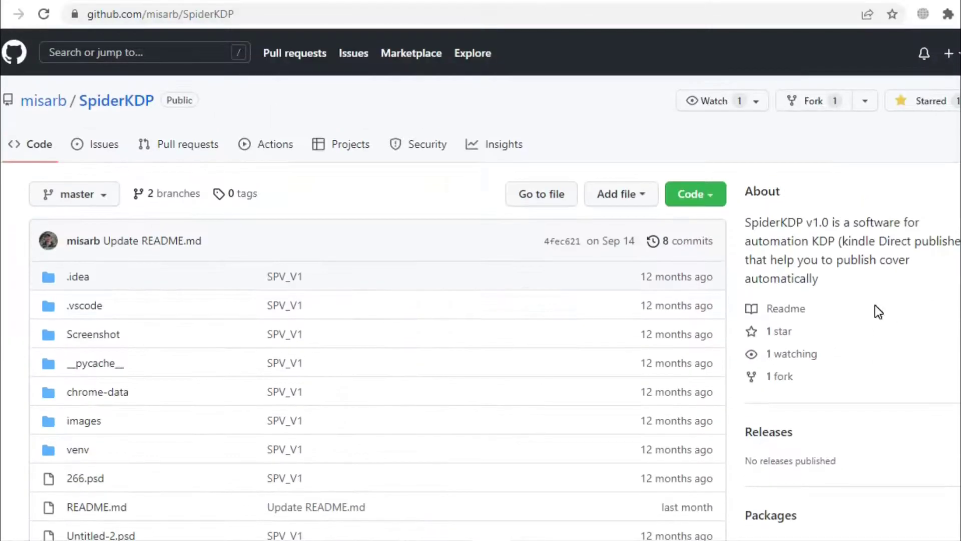
# - Download SpiderKDP-master.zip using the repository's Code > Download ZIP option
pyautogui.rightClick(875, 305)
pyautogui.click(749, 220)
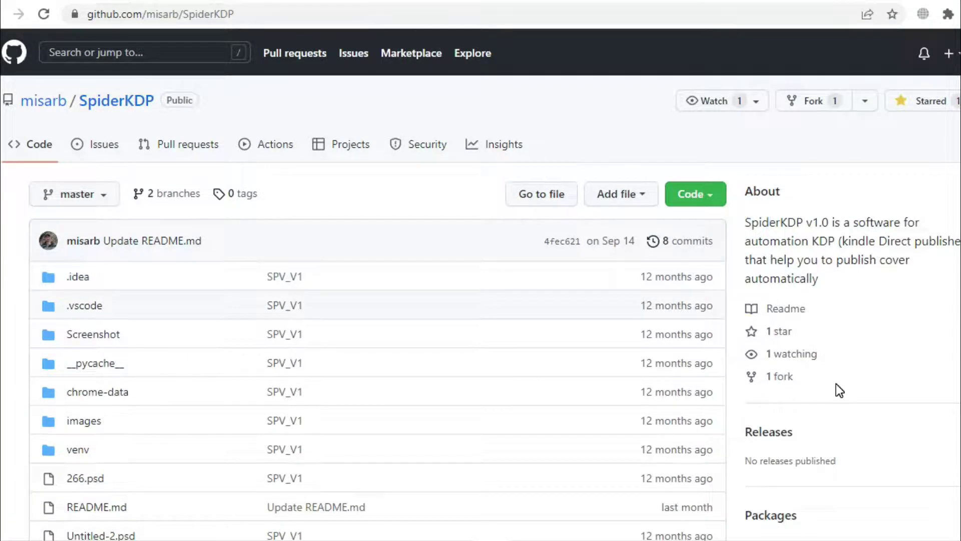
pyautogui.scroll(-10, 836, 383)
pyautogui.scroll(-3, 836, 383)
pyautogui.scroll(10, 836, 383)
pyautogui.click(708, 199)
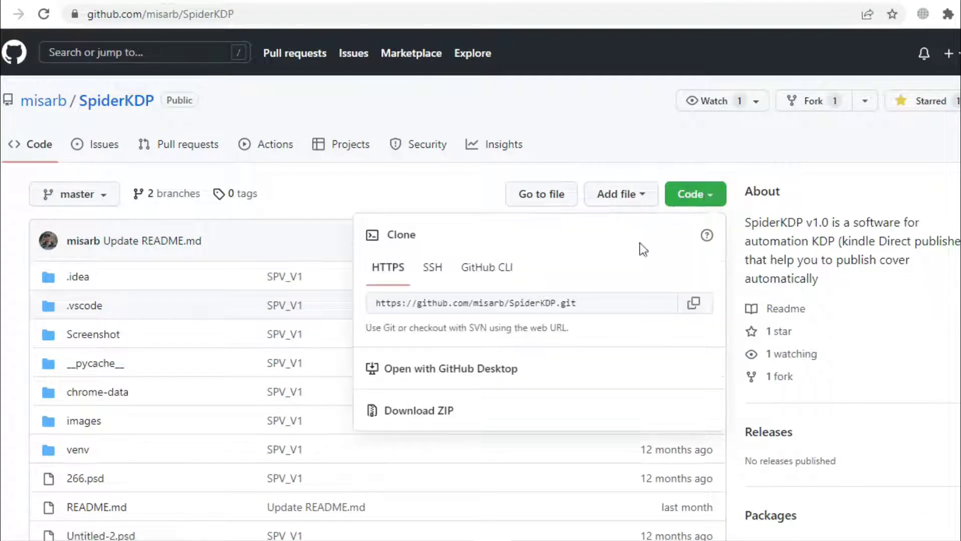
pyautogui.click(416, 420)
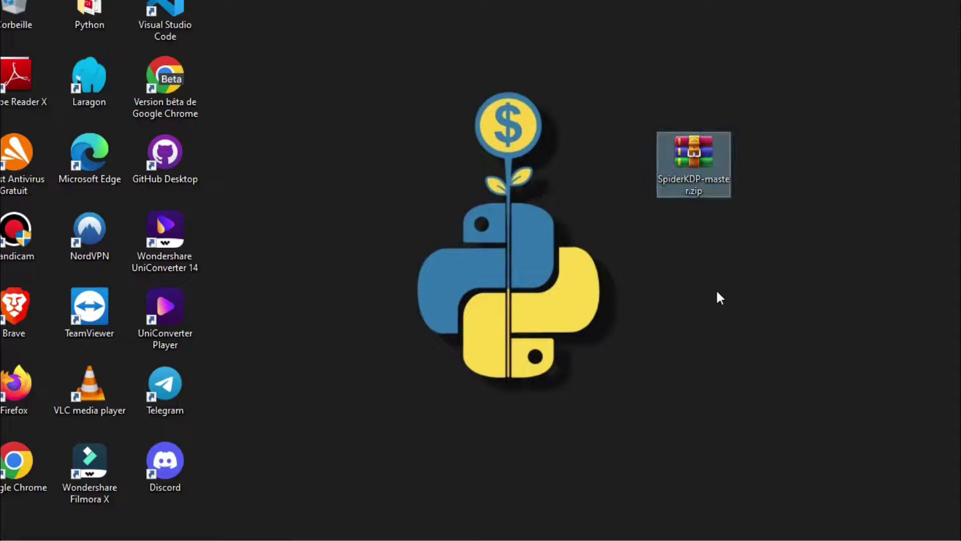
# - Extract SpiderKDP-master.zip right here on the desktop
pyautogui.click(699, 180)
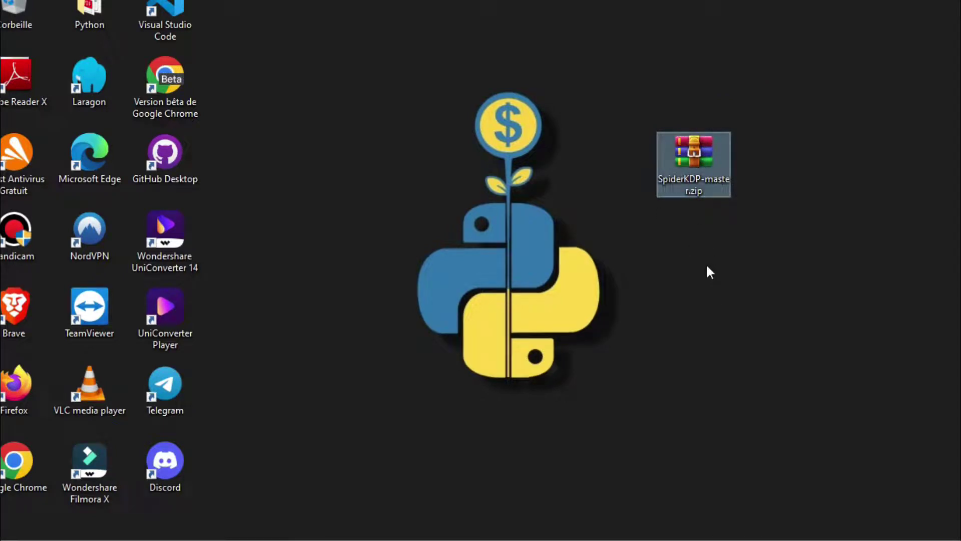
pyautogui.rightClick(689, 142)
pyautogui.click(757, 226)
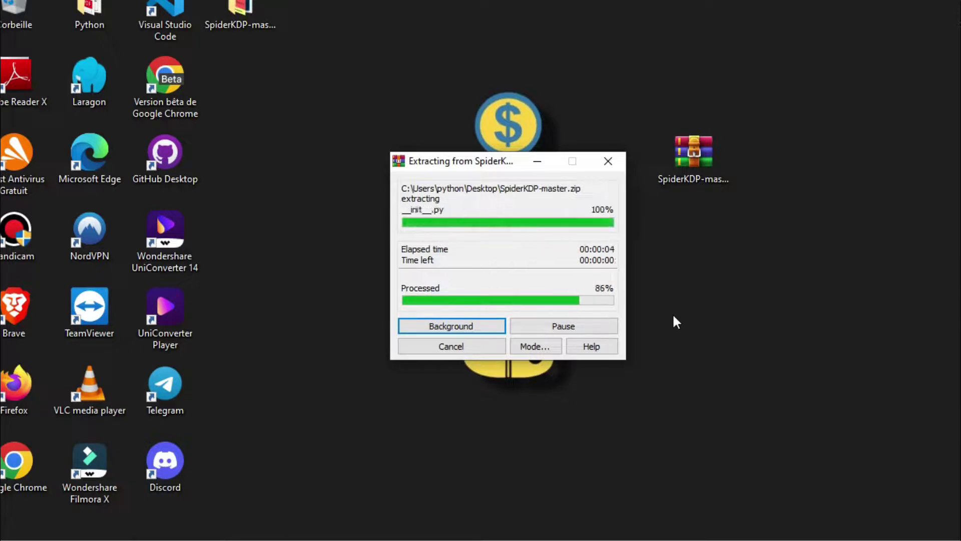
# - Open the extracted SpiderKDP-master folder and scroll through its 48 project files
pyautogui.moveTo(246, 23); pyautogui.dragTo(821, 178)
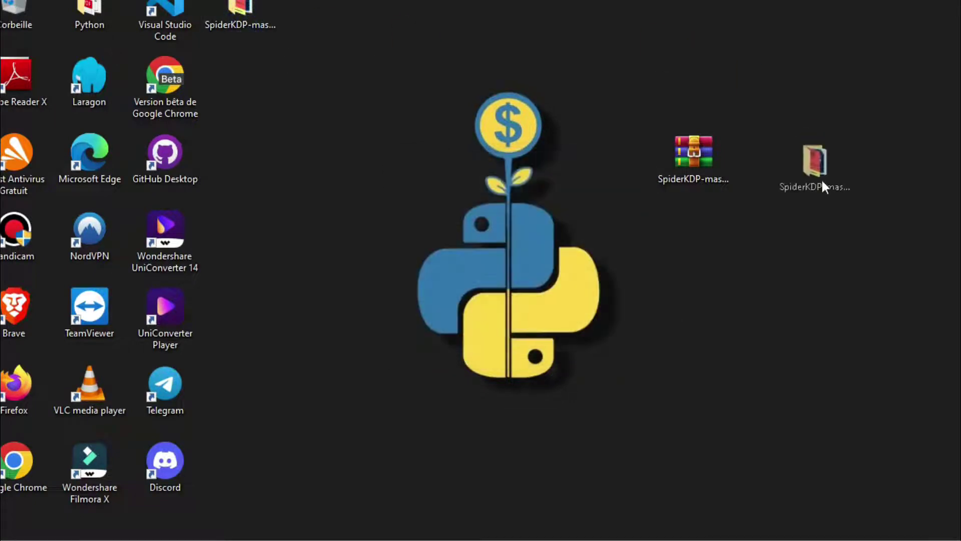
pyautogui.doubleClick(820, 170)
pyautogui.moveTo(926, 197); pyautogui.dragTo(931, 412)
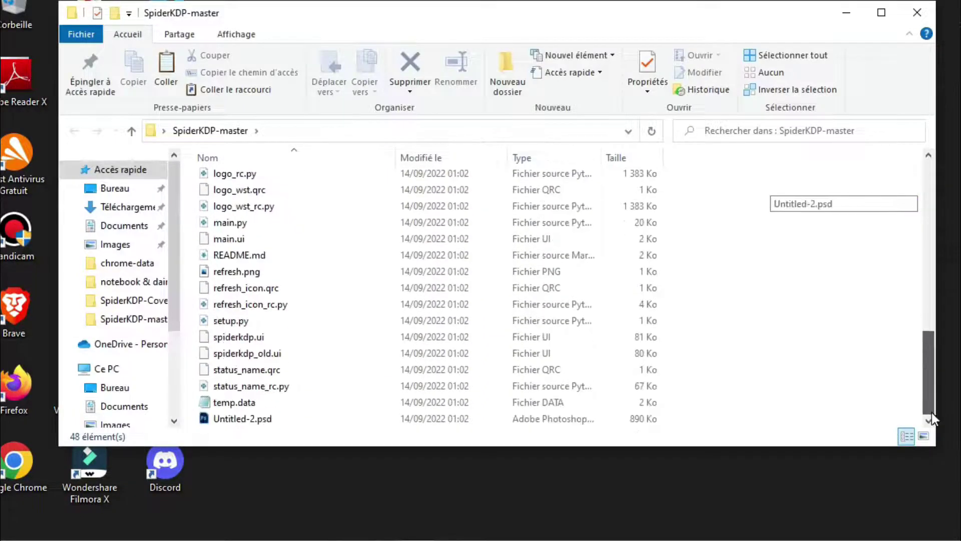
pyautogui.moveTo(923, 375); pyautogui.dragTo(911, 190)
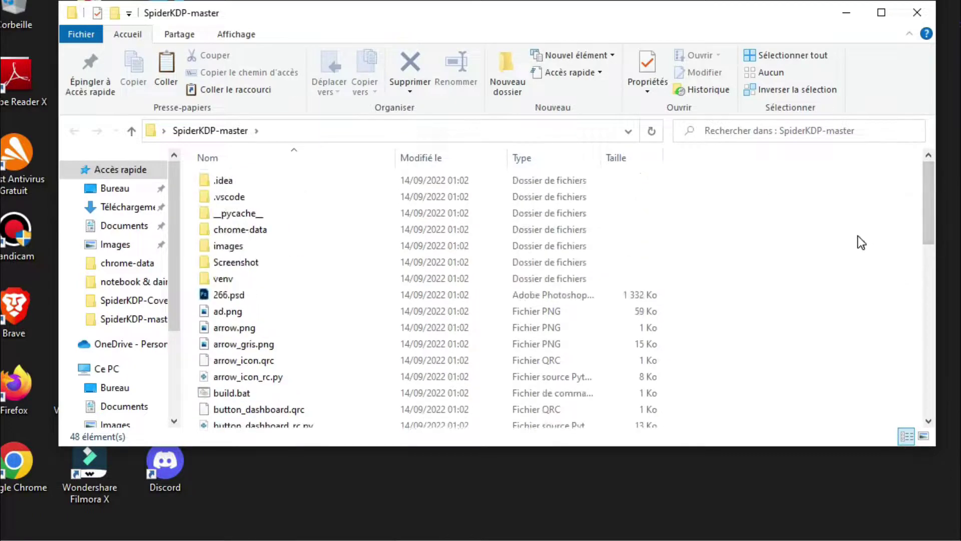
# - Open the SpiderKDP-Covers folder and select its cover PDFs, including paperback.pdf
pyautogui.hotkey('alt', 'F4')
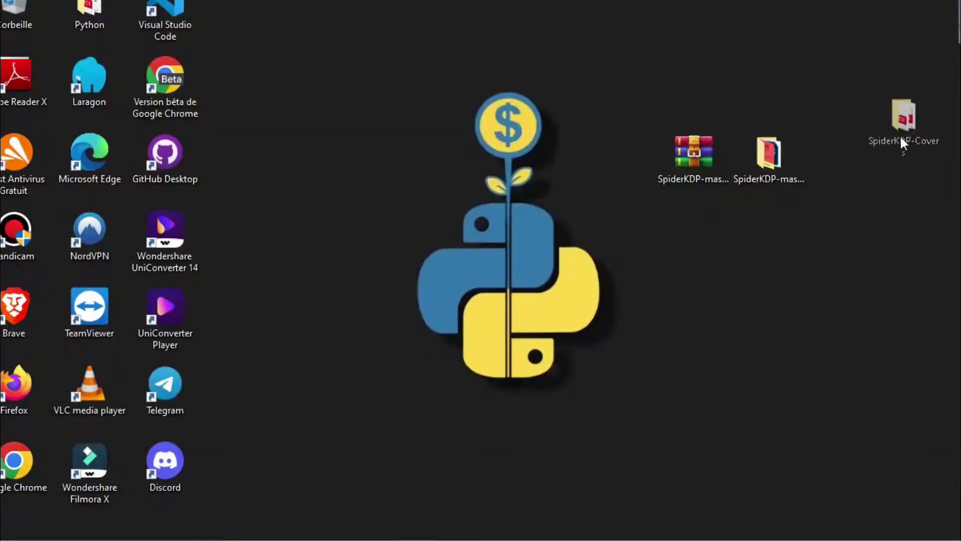
pyautogui.moveTo(899, 134)
pyautogui.mouseDown()
pyautogui.moveTo(832, 176)
pyautogui.moveTo(905, 157)
pyautogui.moveTo(884, 166)
pyautogui.mouseUp()
pyautogui.doubleClick(884, 166)
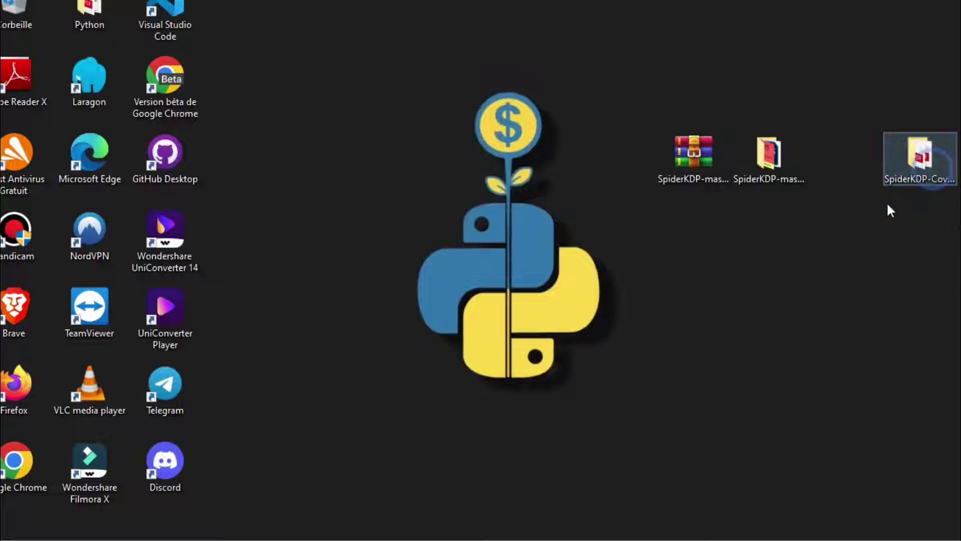
pyautogui.moveTo(230, 176); pyautogui.dragTo(293, 219)
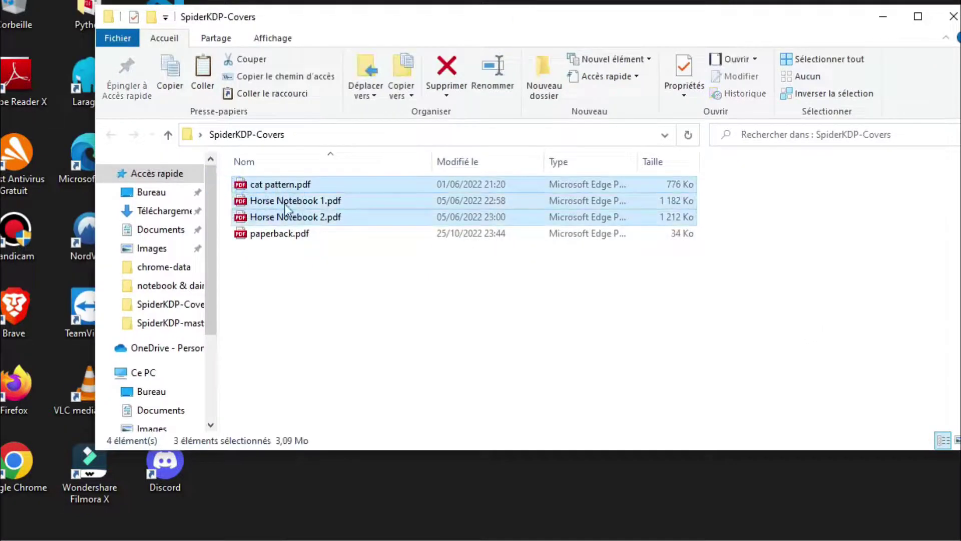
pyautogui.click(304, 236)
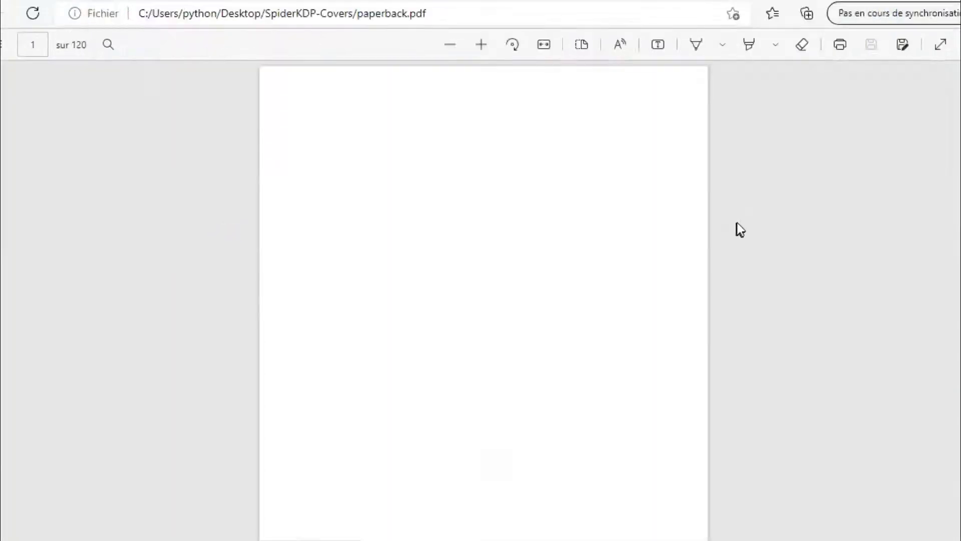
# - Preview paperback.pdf, checking its PAGE 120 last page before returning to page one
pyautogui.moveTo(957, 67); pyautogui.dragTo(957, 536)
pyautogui.moveTo(283, 493); pyautogui.dragTo(352, 494)
pyautogui.click(353, 495)
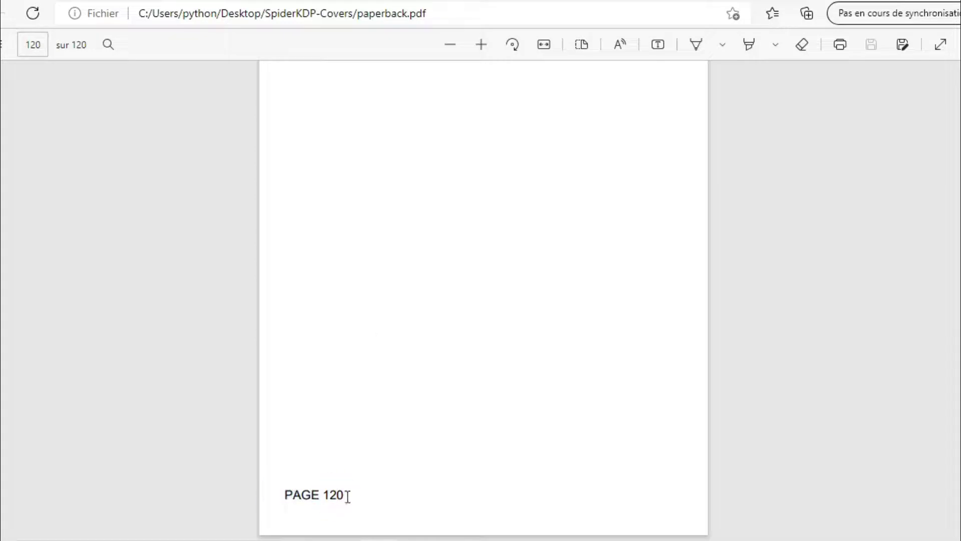
pyautogui.hotkey('ctrl', 'Home')
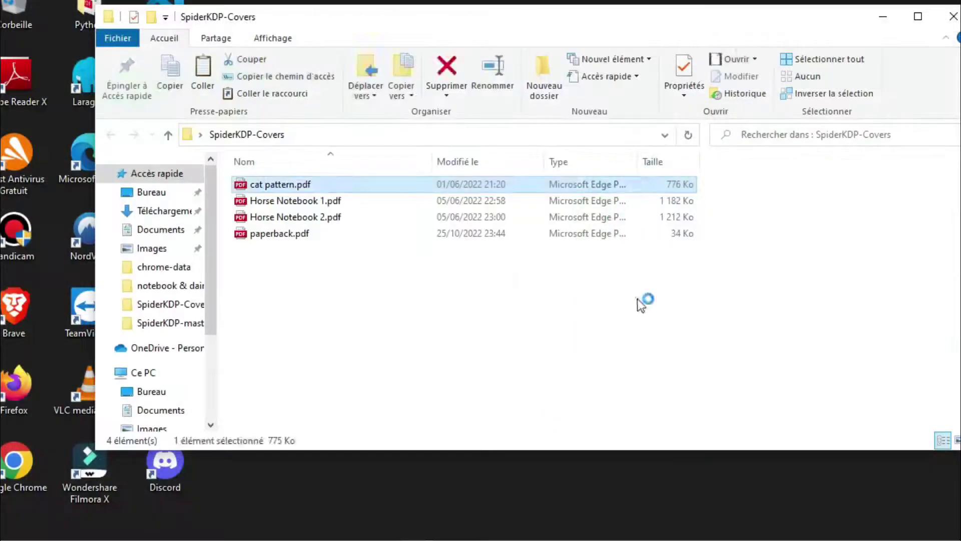
# - Close the covers window and reopen SpiderKDP-master to list main.py and setup.py
pyautogui.click(951, 17)
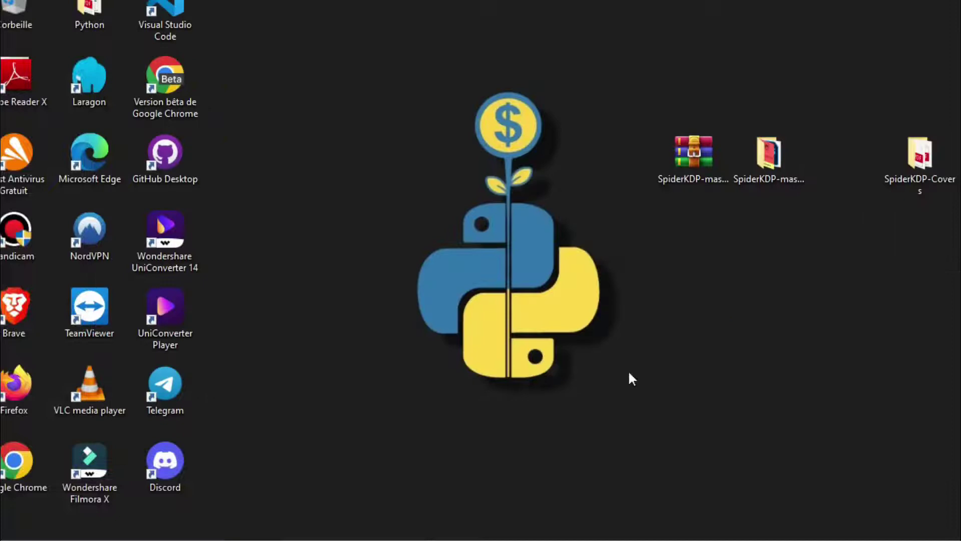
pyautogui.doubleClick(791, 162)
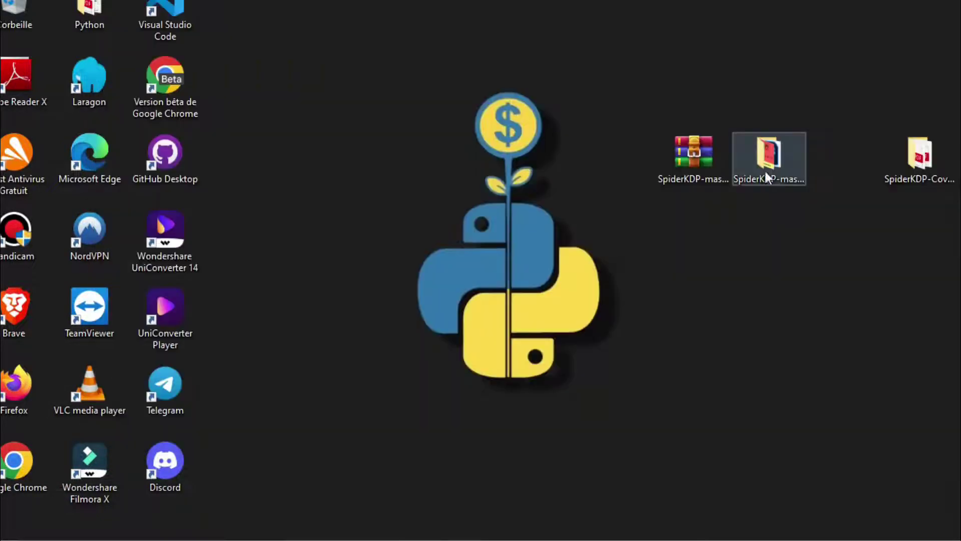
pyautogui.doubleClick(764, 169)
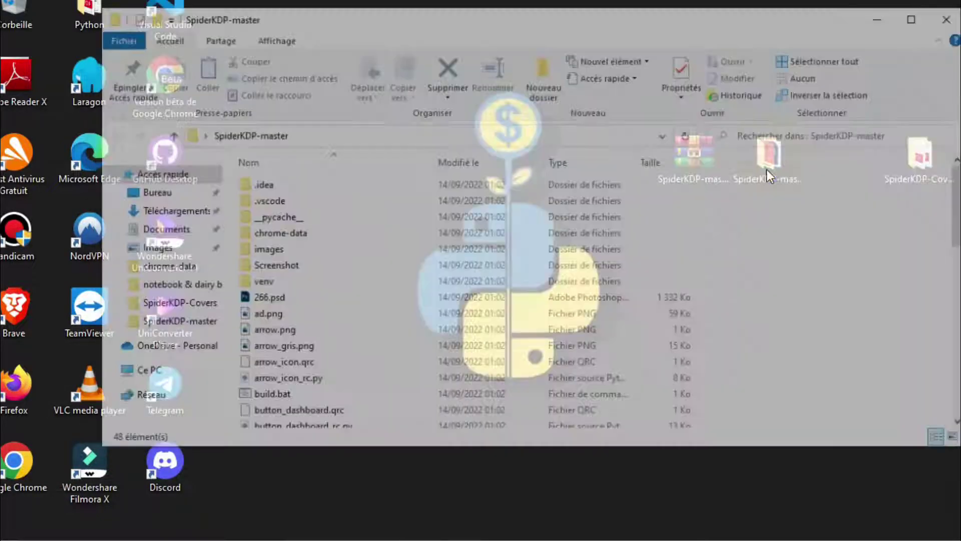
pyautogui.scroll(-7, 953, 220)
pyautogui.scroll(-3, 953, 220)
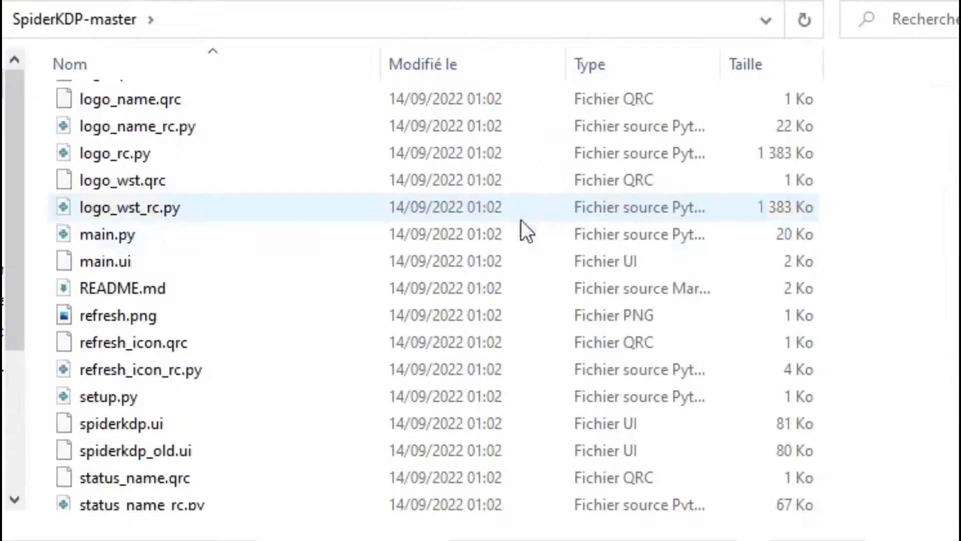
# - Download the 5 KB KDP PYTHON FILE.rar from its upload-4ever page
pyautogui.click(250, 265)
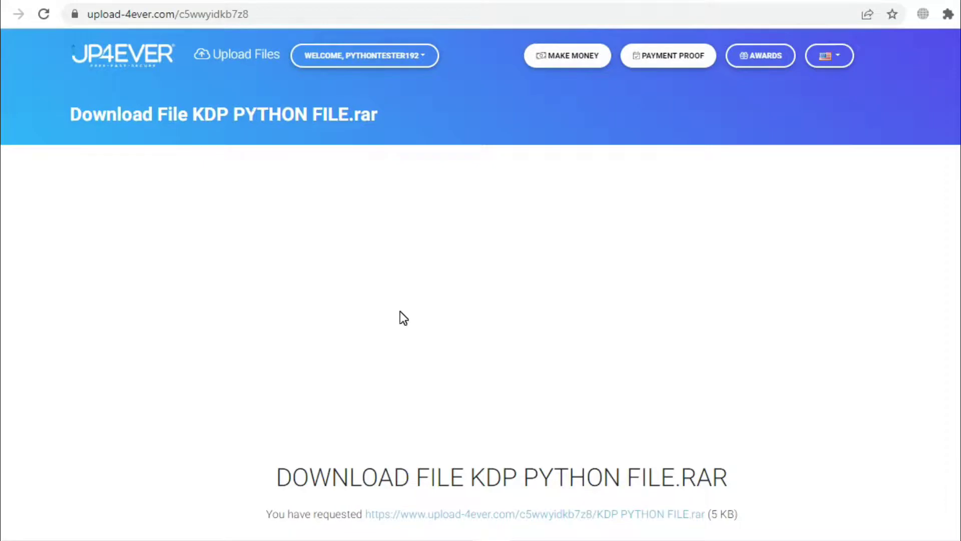
pyautogui.scroll(-5, 403, 318)
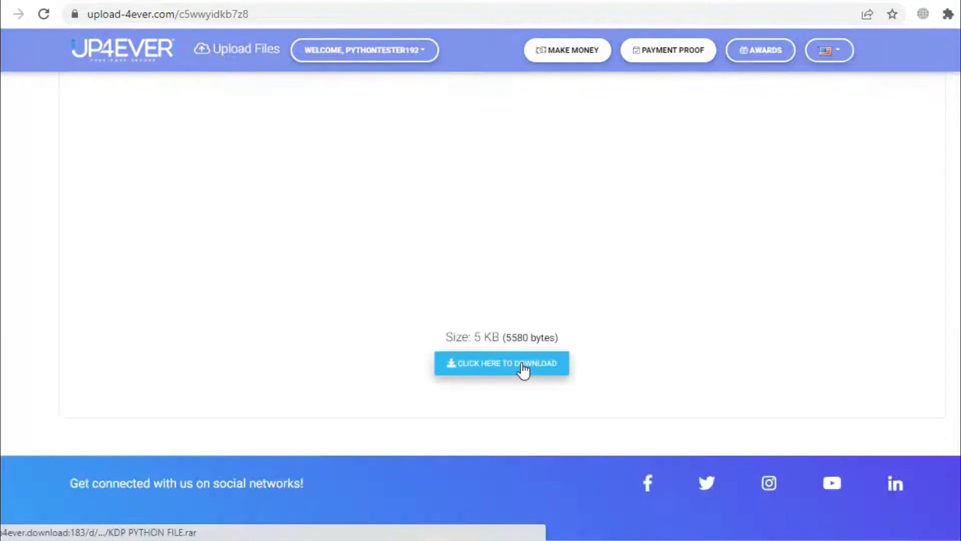
pyautogui.click(501, 363)
pyautogui.click(657, 1)
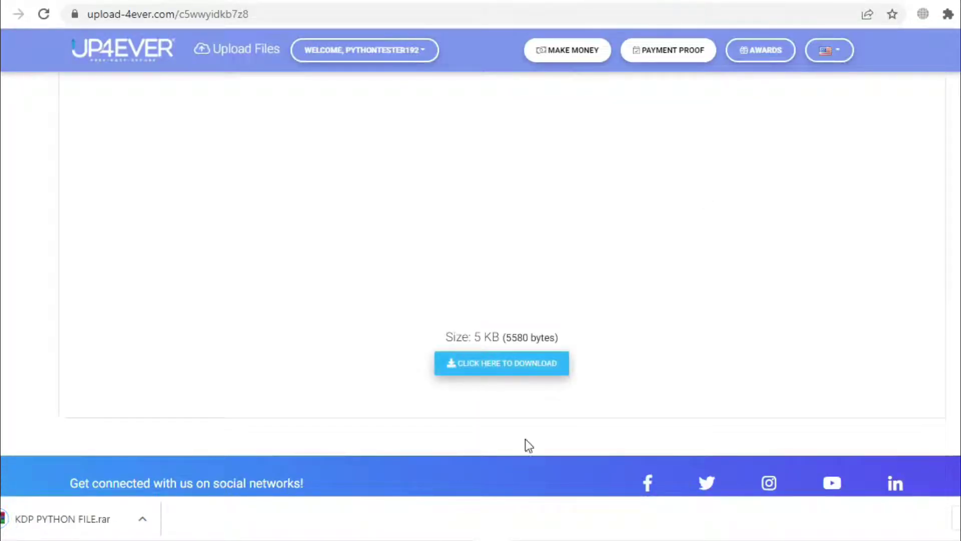
# - Extract KDP PYTHON FILE.rar onto the desktop and open the extracted folder
pyautogui.moveTo(30, 520)
pyautogui.mouseDown()
pyautogui.moveTo(503, 456)
pyautogui.moveTo(544, 34)
pyautogui.mouseUp()
pyautogui.rightClick(551, 24)
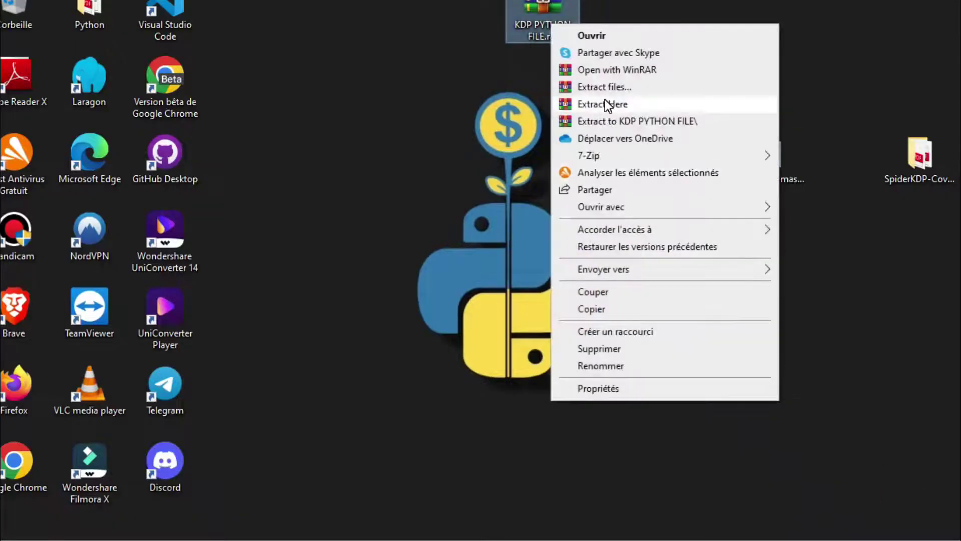
pyautogui.click(606, 104)
pyautogui.moveTo(258, 16); pyautogui.dragTo(390, 20)
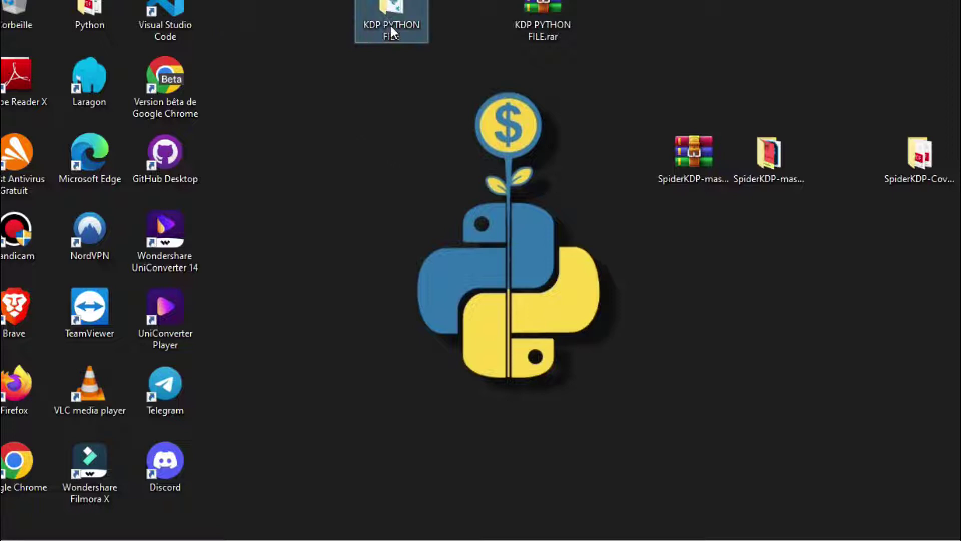
pyautogui.doubleClick(391, 15)
# - Copy the newer main.py into SpiderKDP-master, replacing the original file
pyautogui.click(331, 204)
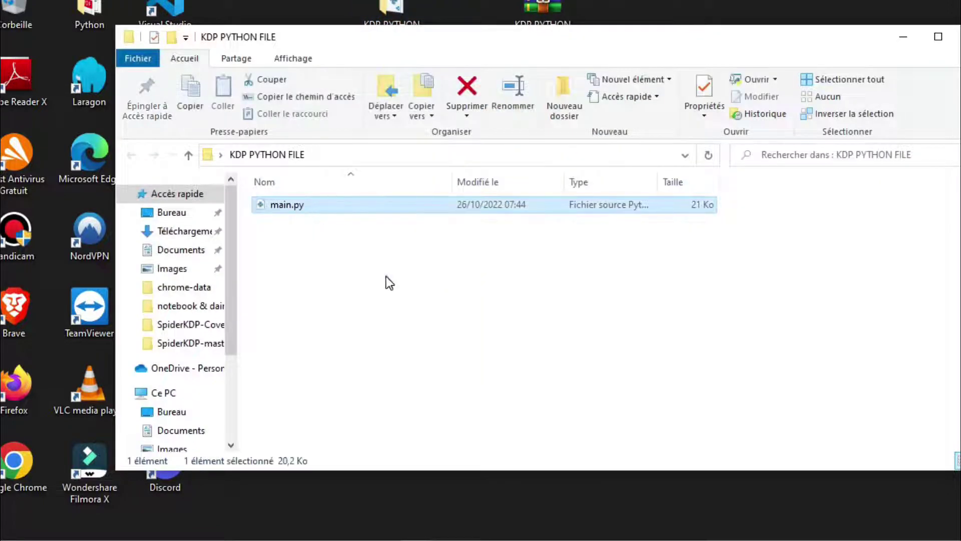
pyautogui.click(383, 275)
pyautogui.click(324, 205)
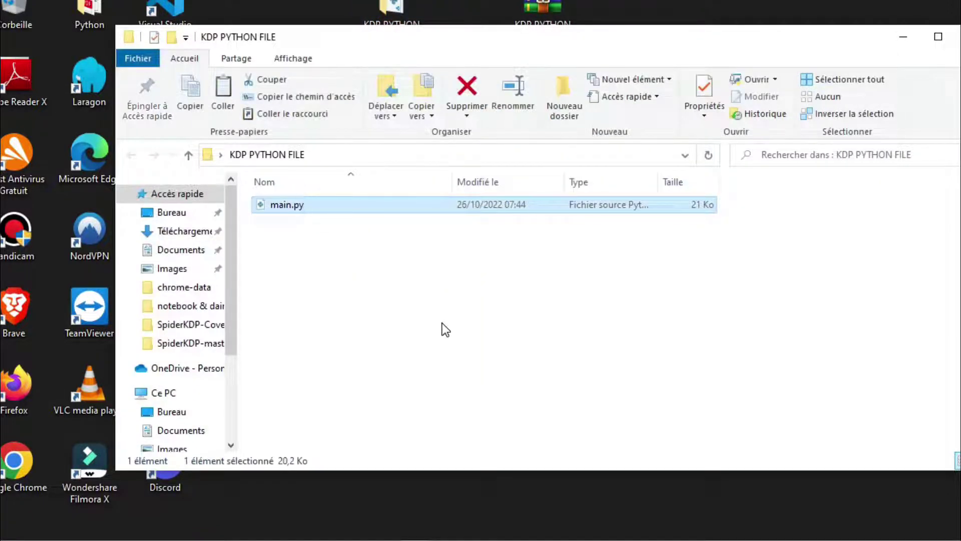
pyautogui.click(909, 37)
pyautogui.doubleClick(770, 155)
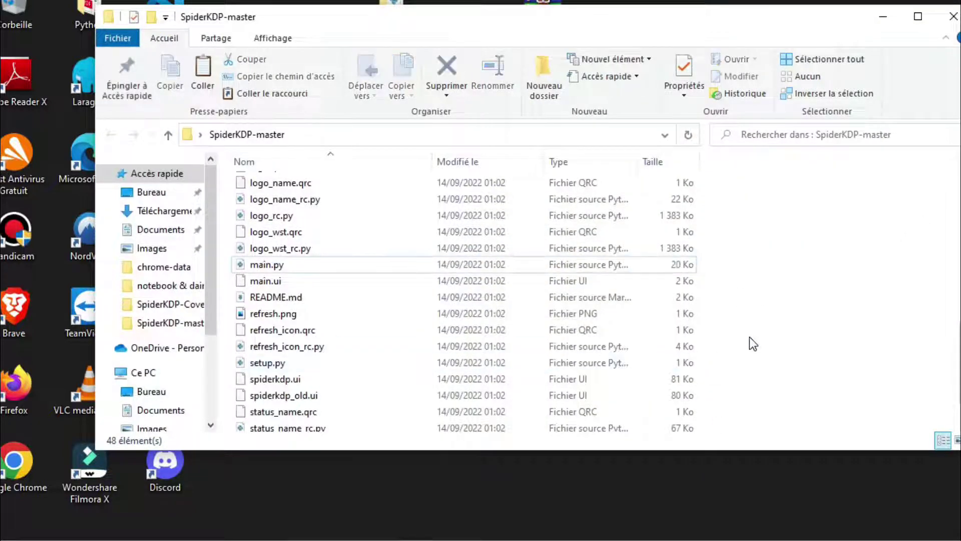
pyautogui.hotkey('ctrl', 'v')
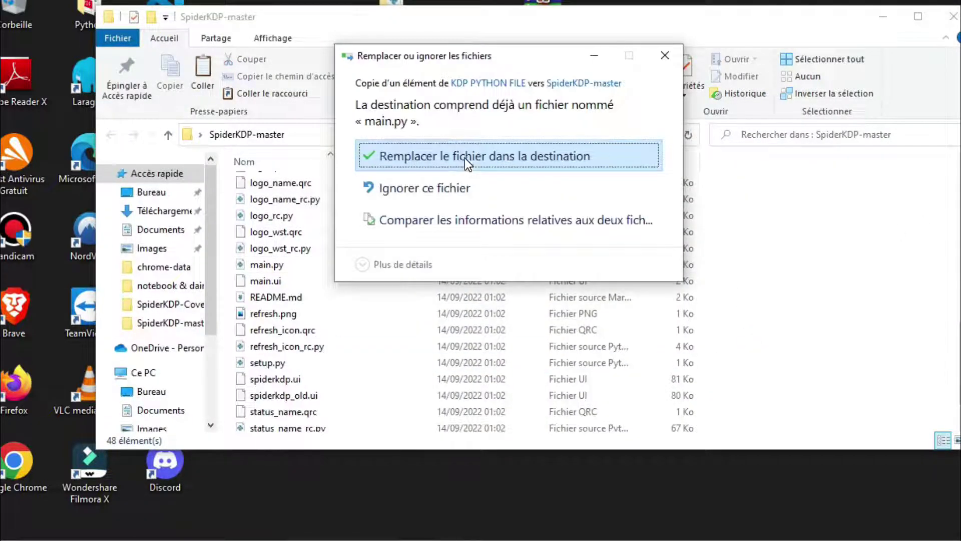
pyautogui.click(464, 156)
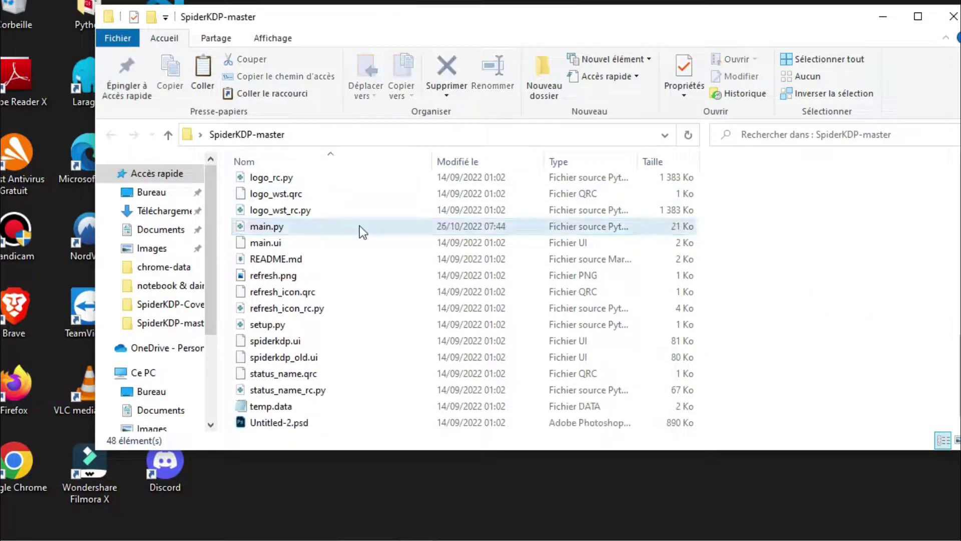
pyautogui.rightClick(360, 226)
pyautogui.moveTo(451, 260)
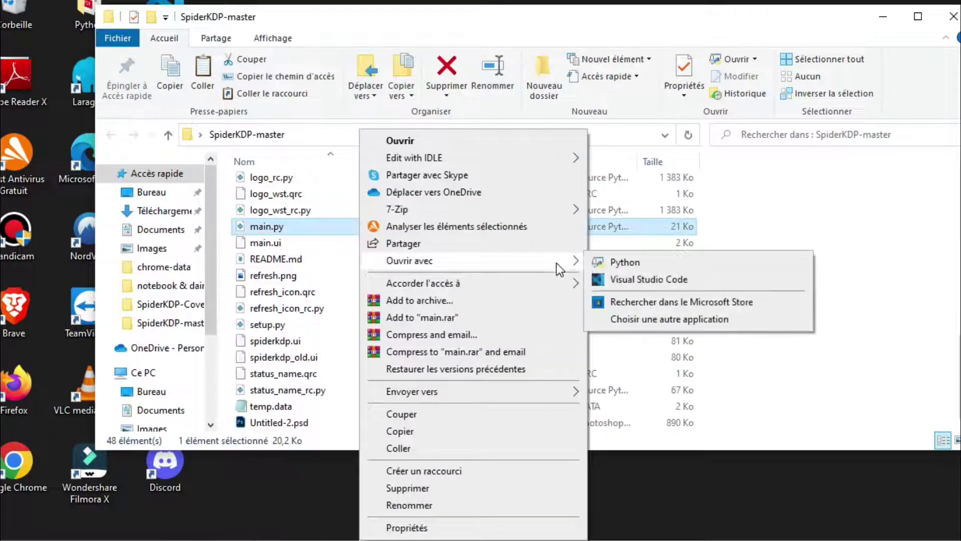
# - Open main.py in Visual Studio Code and copy the 'pip install selenium==4.1.0' command
pyautogui.click(678, 282)
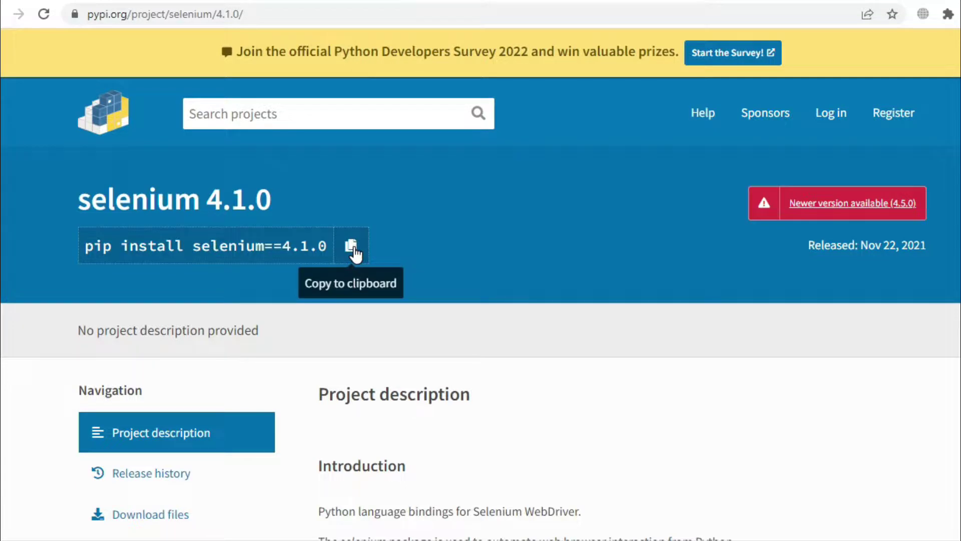
pyautogui.click(353, 250)
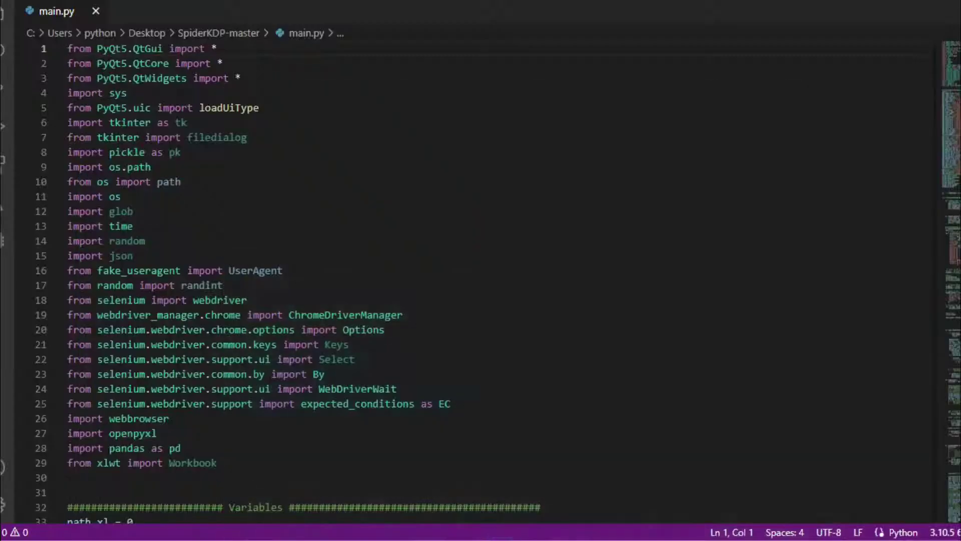
# - Run 'pip install selenium==4.1.0' in a new Command Prompt, then clear it with cls
pyautogui.press('super')
pyautogui.write('cmd')
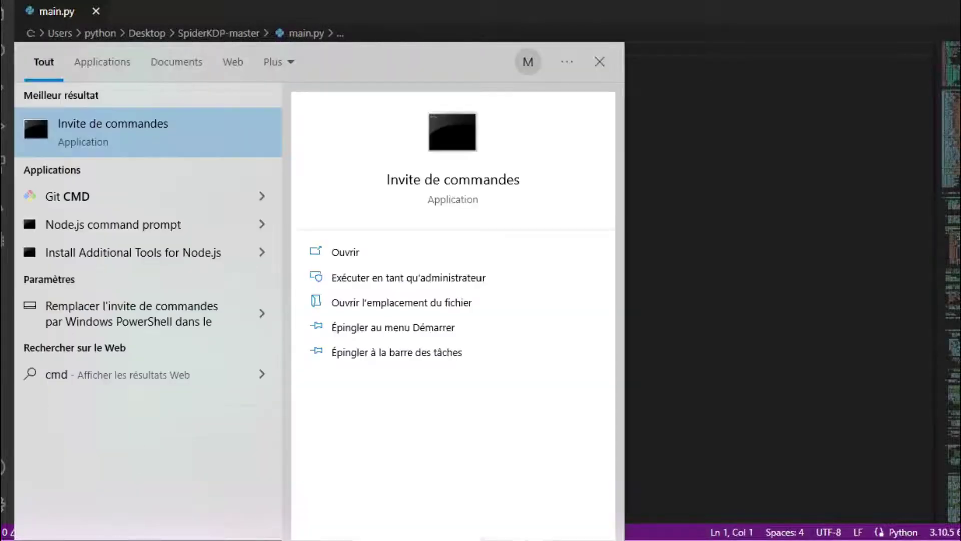
pyautogui.press('Return')
pyautogui.hotkey('ctrl', 'v')
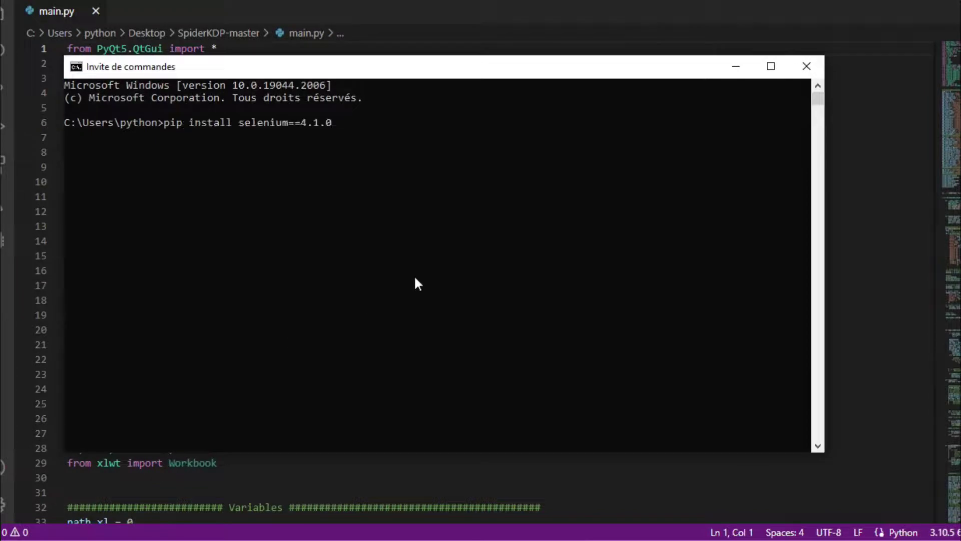
pyautogui.press('Return')
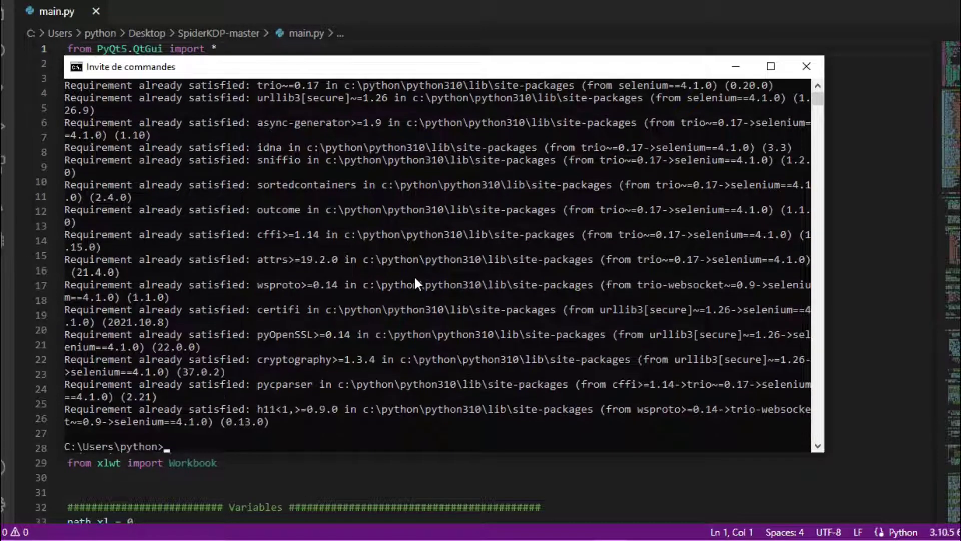
pyautogui.write('cls')
pyautogui.press('Return')
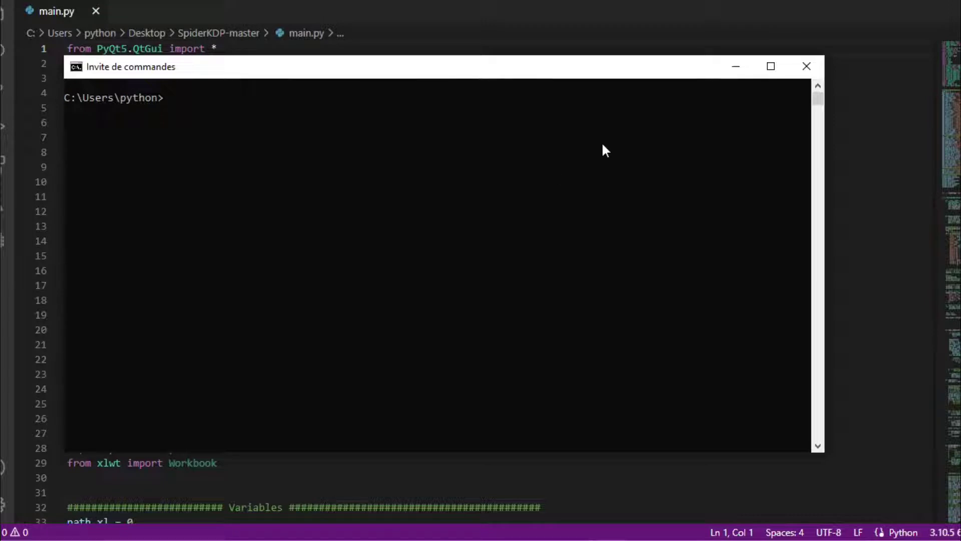
pyautogui.click(735, 66)
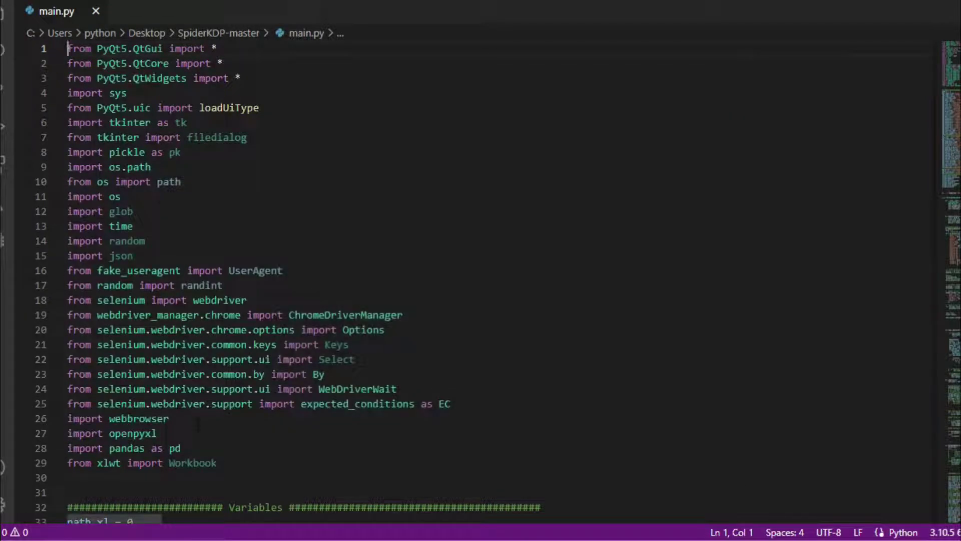
# - Search Google for 'webdriver_manager pypi' and open the Webdriver Manager PyPI page
pyautogui.moveTo(97, 314); pyautogui.dragTo(199, 314)
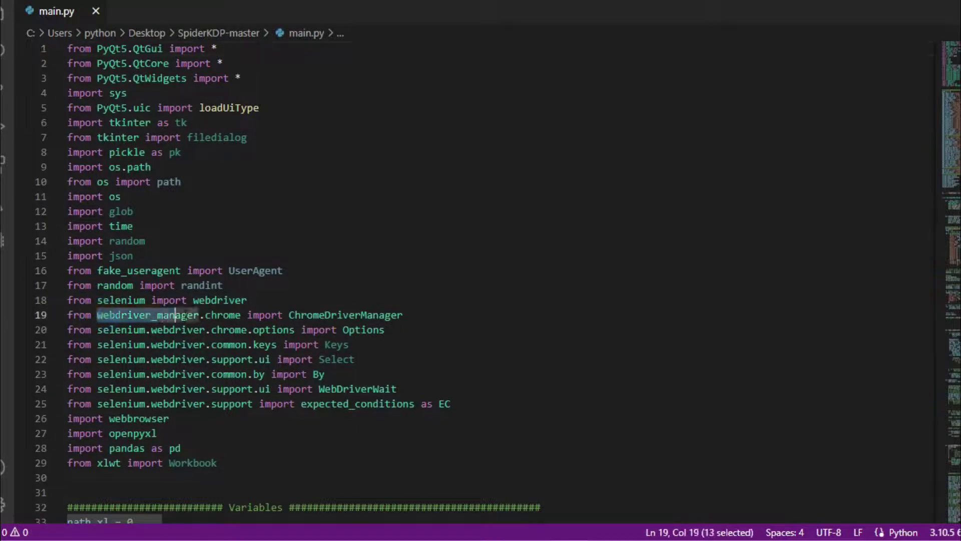
pyautogui.moveTo(148, 314)
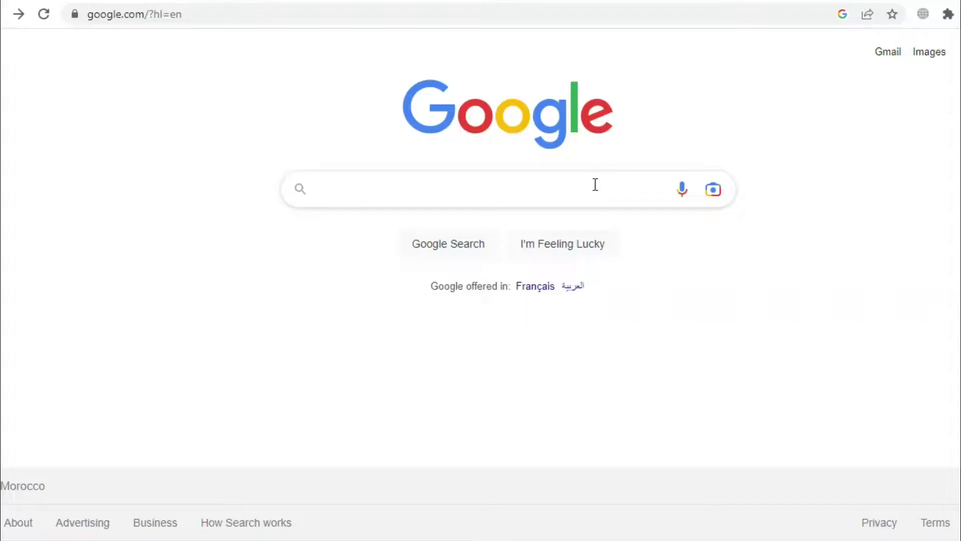
pyautogui.hotkey('ctrl', 'v')
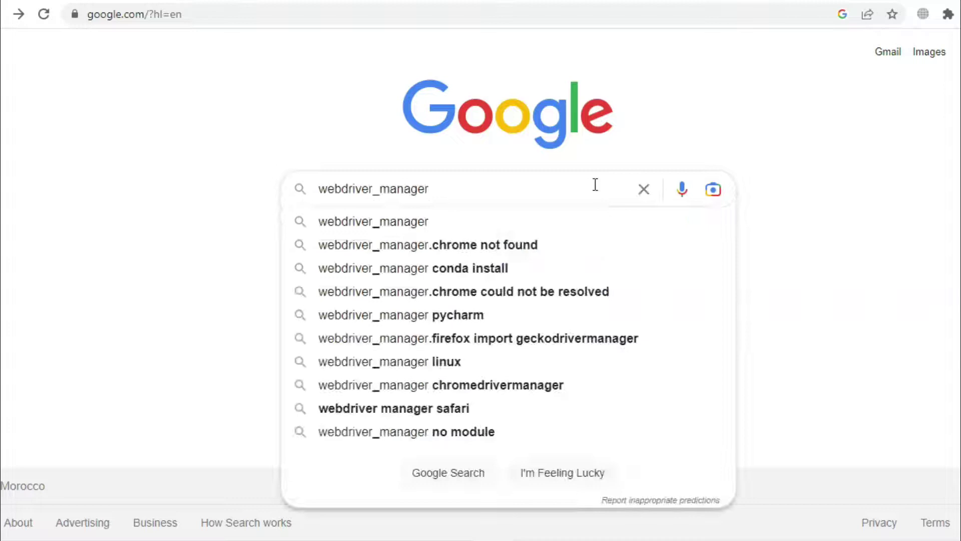
pyautogui.click(595, 184)
pyautogui.write('py')
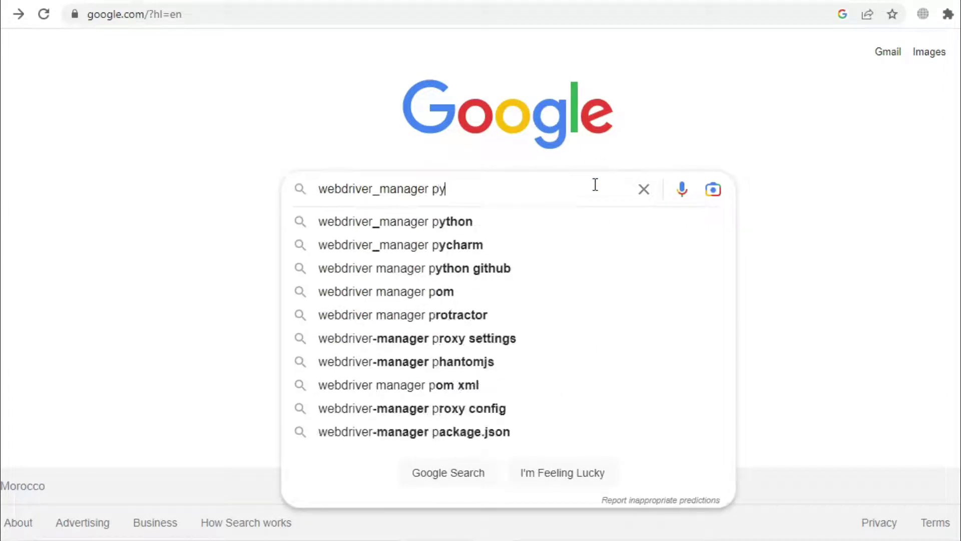
pyautogui.write('pi')
pyautogui.press('Return')
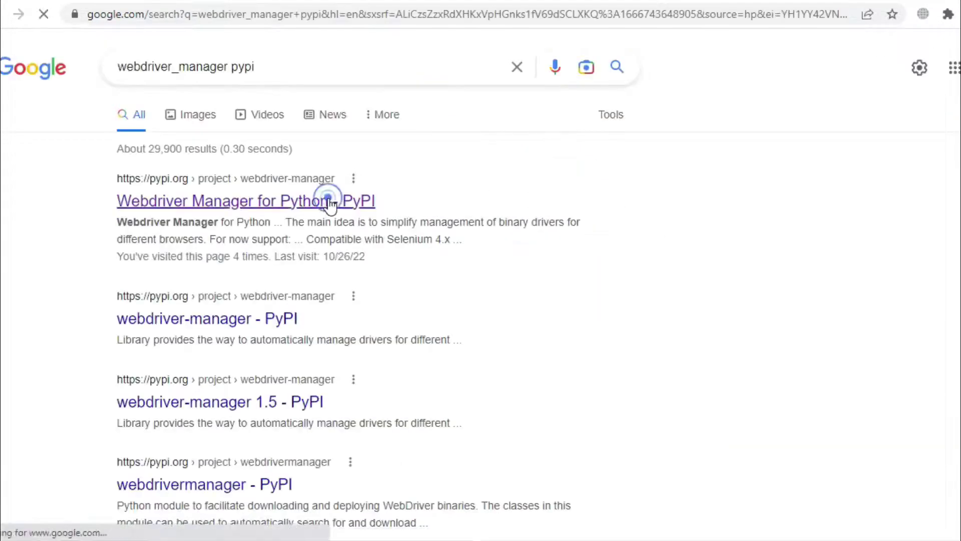
pyautogui.click(330, 198)
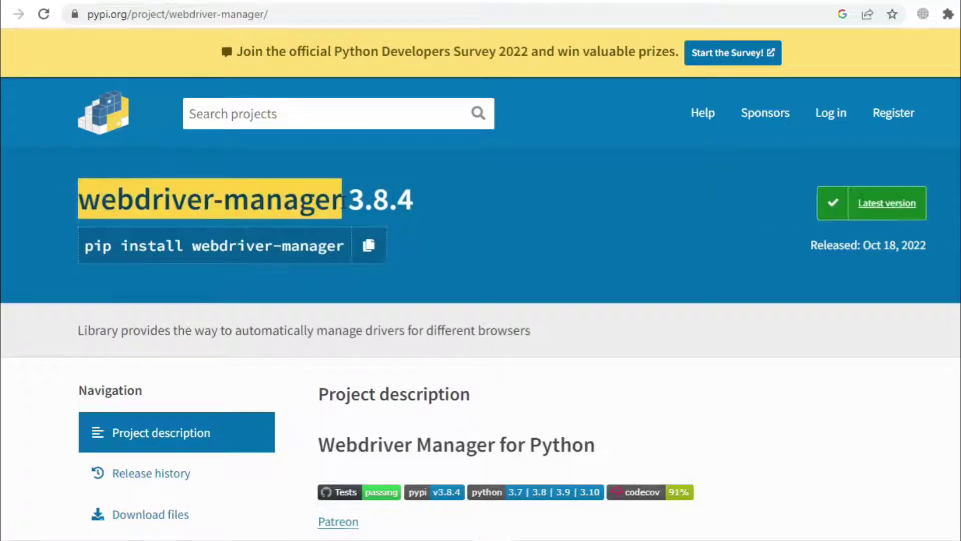
# - Copy the 'pip install webdriver-manager' command from the 3.8.4 page
pyautogui.moveTo(85, 201); pyautogui.dragTo(393, 200)
pyautogui.click(459, 231)
pyautogui.click(383, 241)
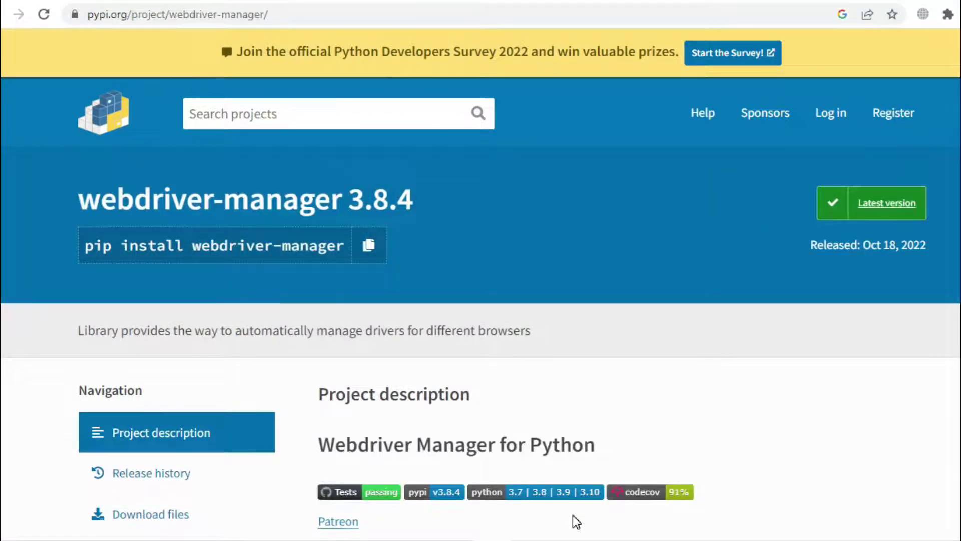
# - Highlight the chrome_options lines 223–233 in main.py's Login function, then bring up the Chrome Beta download page
pyautogui.press('Up')
pyautogui.press('End')
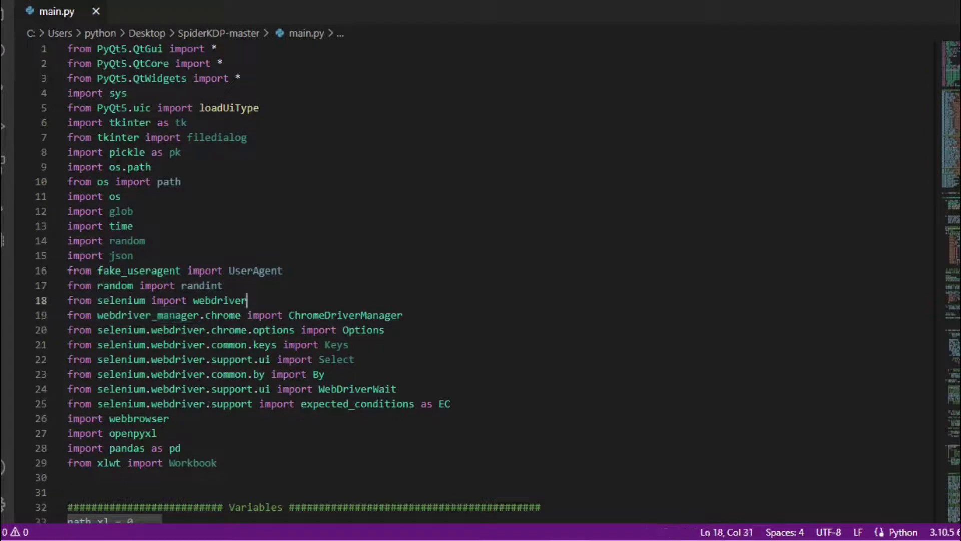
pyautogui.scroll(-1, 550, 404)
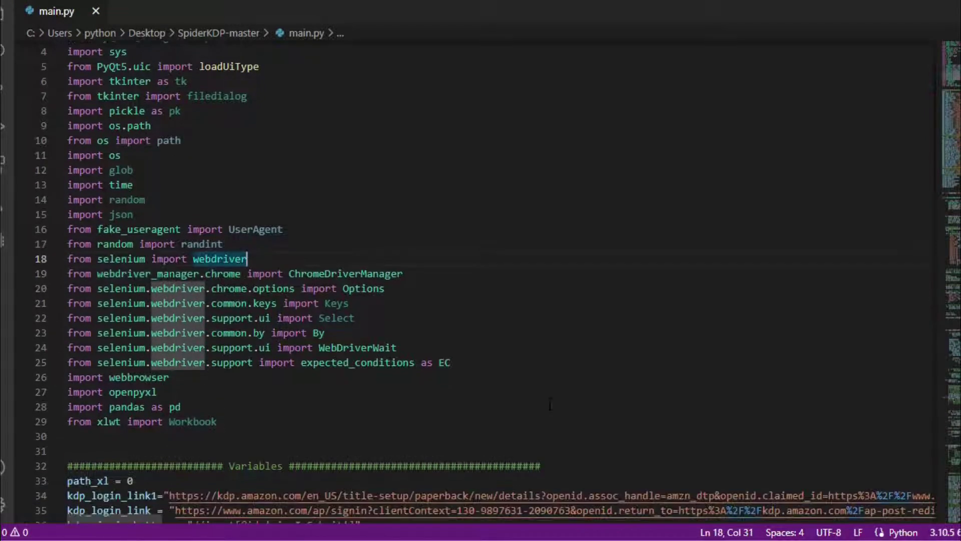
pyautogui.scroll(-5, 550, 404)
pyautogui.click(418, 230)
pyautogui.scroll(6, 571, 210)
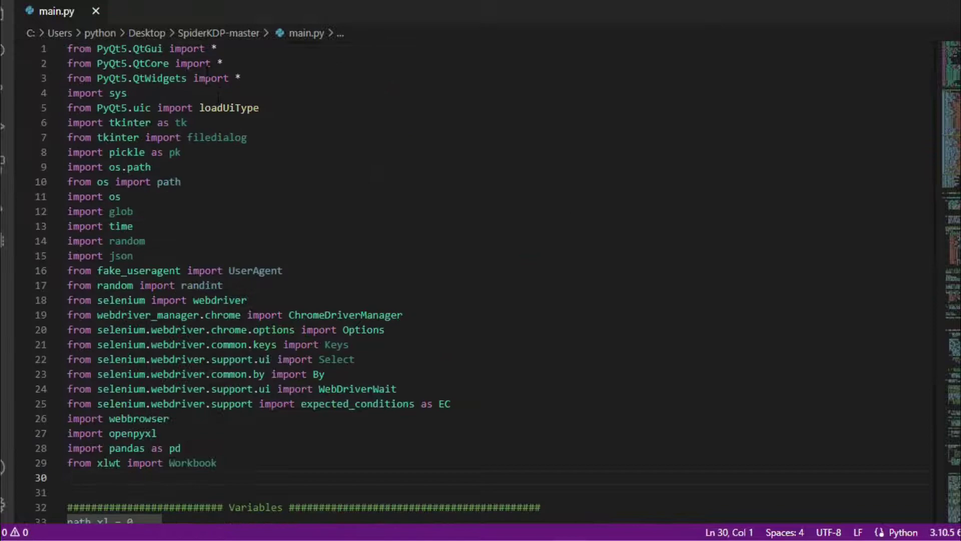
pyautogui.scroll(-8, 480, 281)
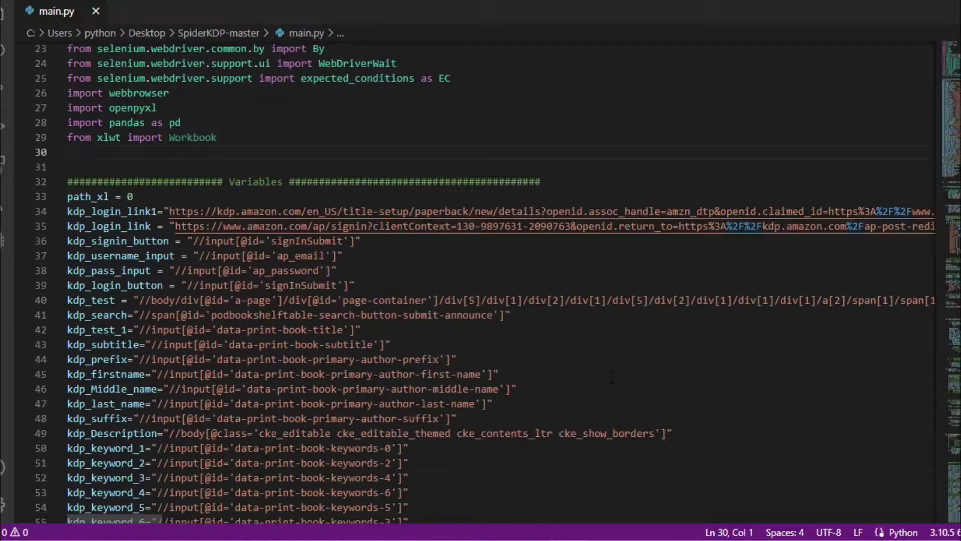
pyautogui.scroll(-20, 481, 281)
pyautogui.moveTo(115, 174)
pyautogui.mouseDown()
pyautogui.moveTo(207, 277)
pyautogui.moveTo(282, 329)
pyautogui.mouseUp()
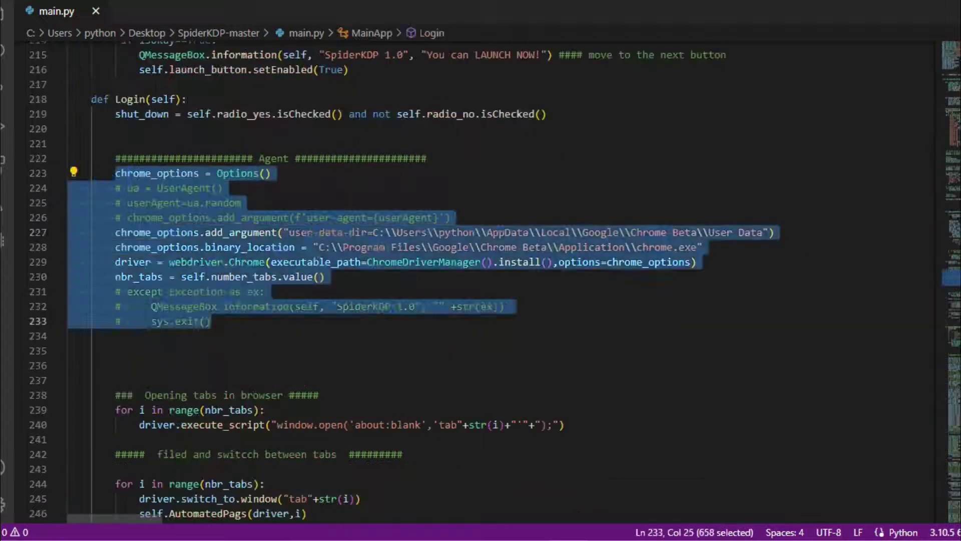
pyautogui.click(281, 329)
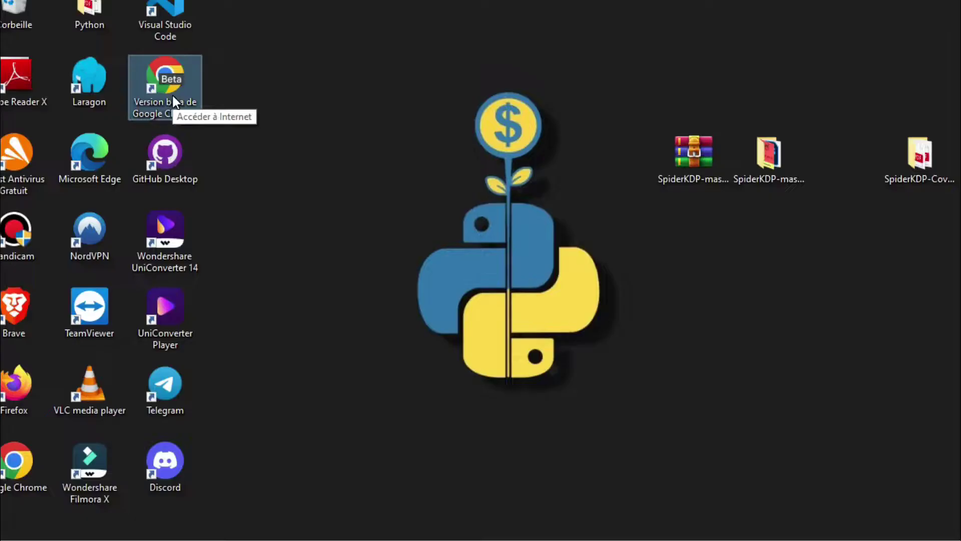
# - Launch Chrome Beta from its desktop shortcut and enter chrome://version in a new tab
pyautogui.doubleClick(172, 95)
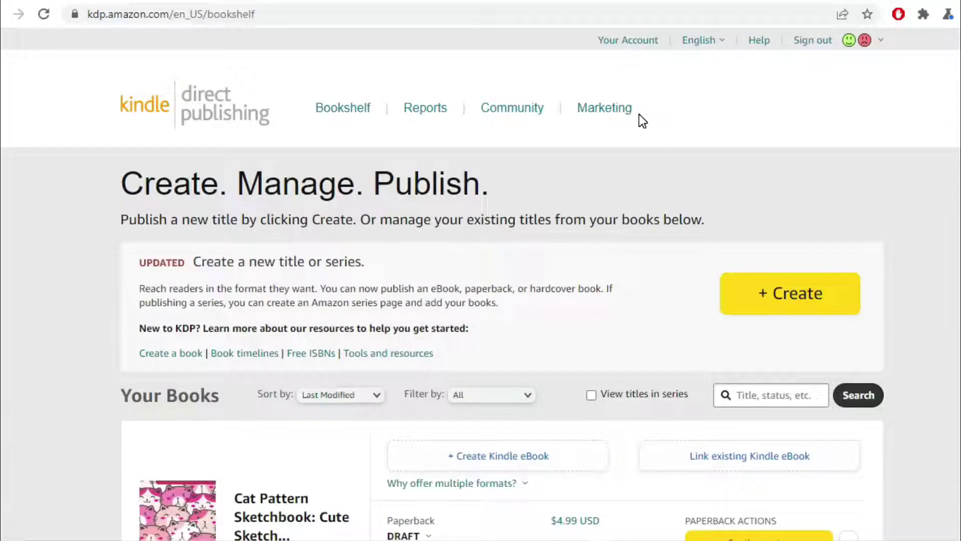
pyautogui.hotkey('ctrl', 't')
pyautogui.write('chrome')
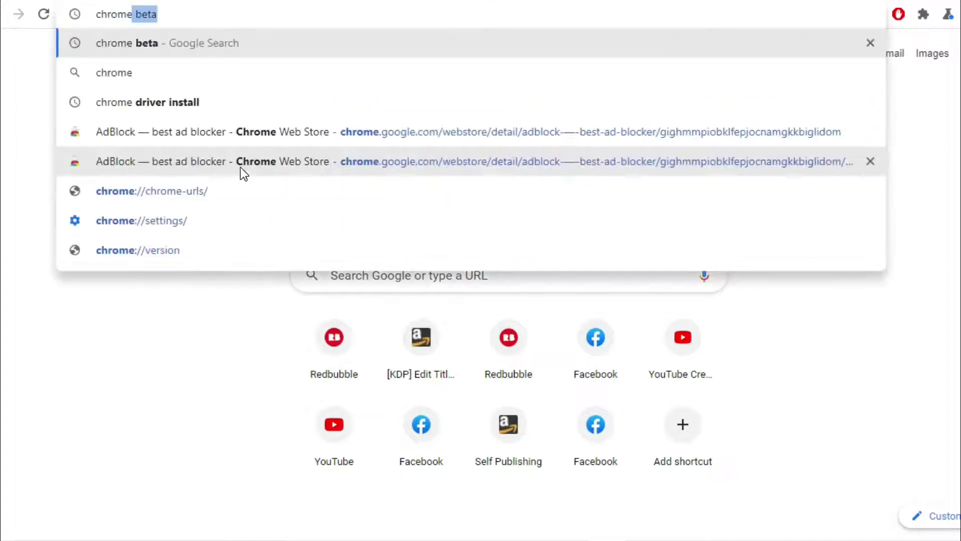
pyautogui.write('://ve')
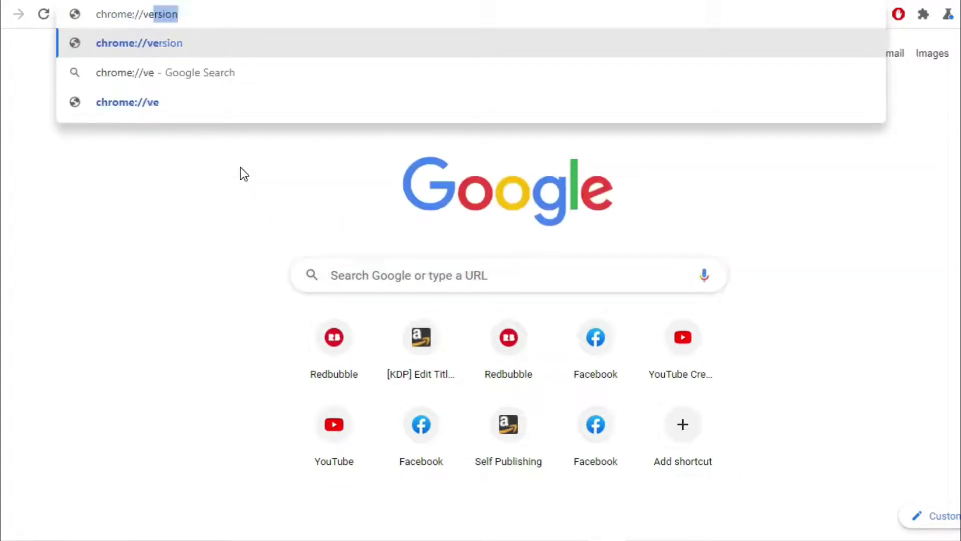
pyautogui.write('rsion')
# - Load the version page and match its Profile Path against the user-data path on line 227
pyautogui.press('Return')
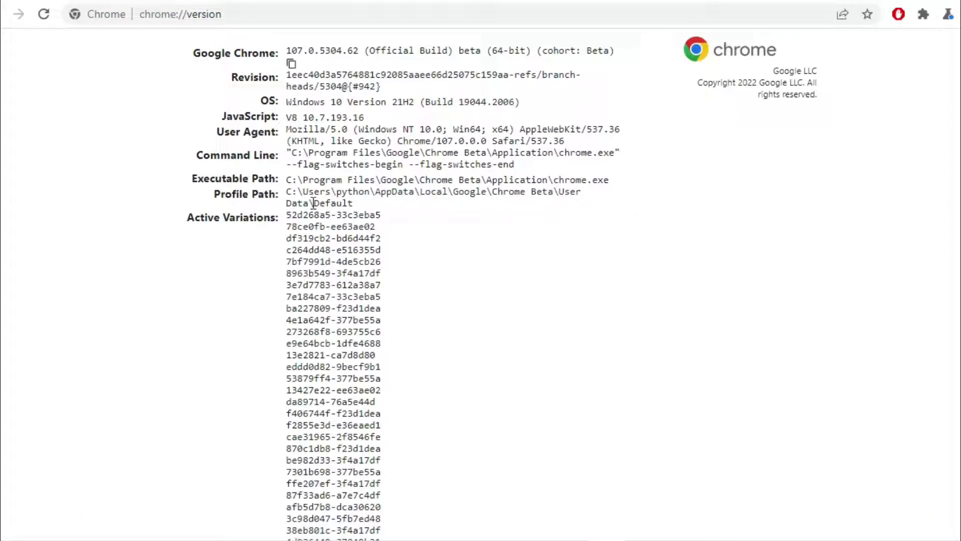
pyautogui.moveTo(214, 194)
pyautogui.mouseDown()
pyautogui.moveTo(300, 193)
pyautogui.moveTo(308, 204)
pyautogui.mouseUp()
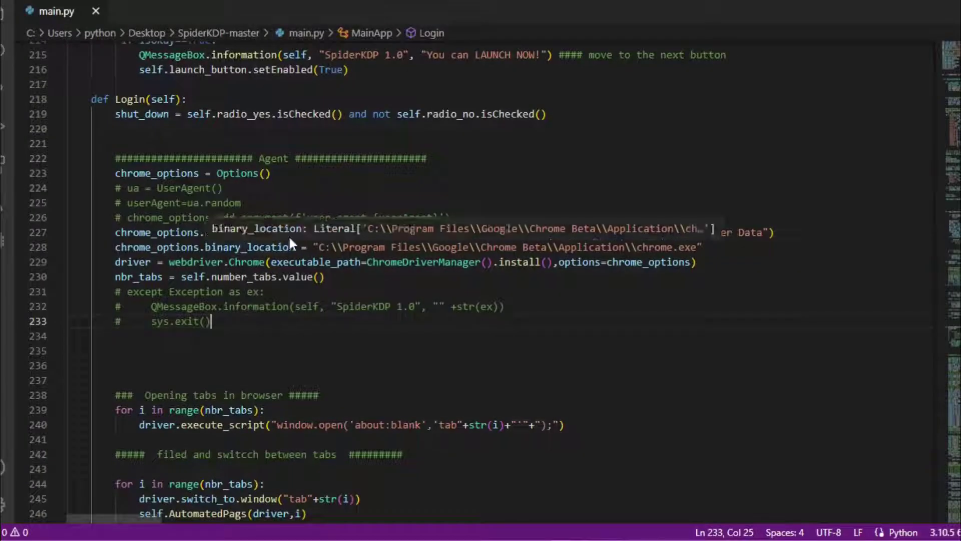
pyautogui.moveTo(762, 231)
pyautogui.mouseDown()
pyautogui.moveTo(332, 232)
pyautogui.moveTo(374, 232)
pyautogui.mouseUp()
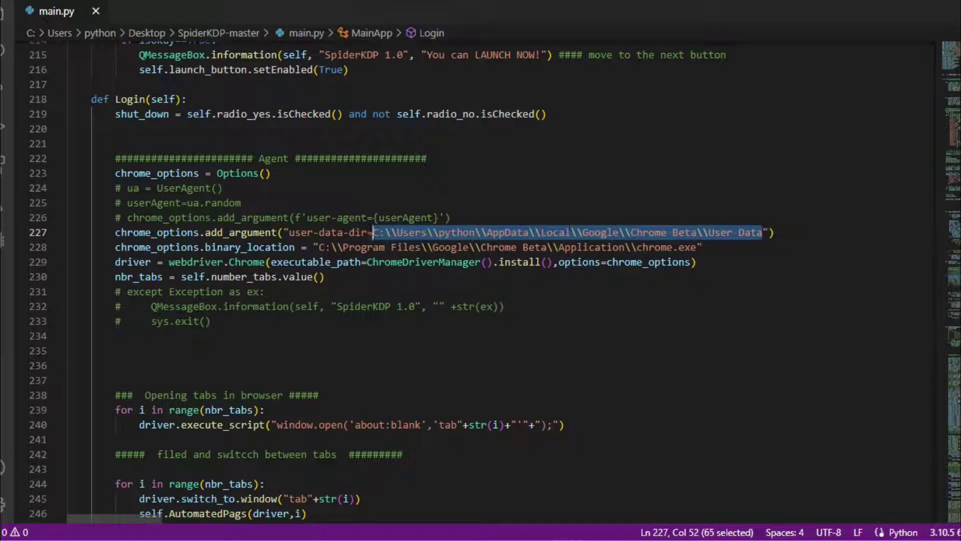
pyautogui.press('End')
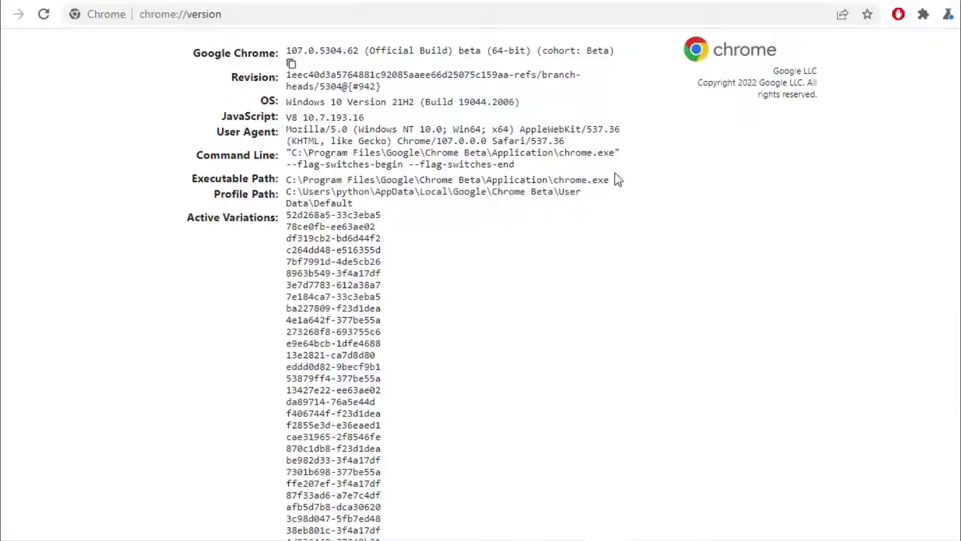
# - Match the Executable Path against the chrome.exe path on line 228, then close main.py
pyautogui.moveTo(618, 179); pyautogui.dragTo(286, 180)
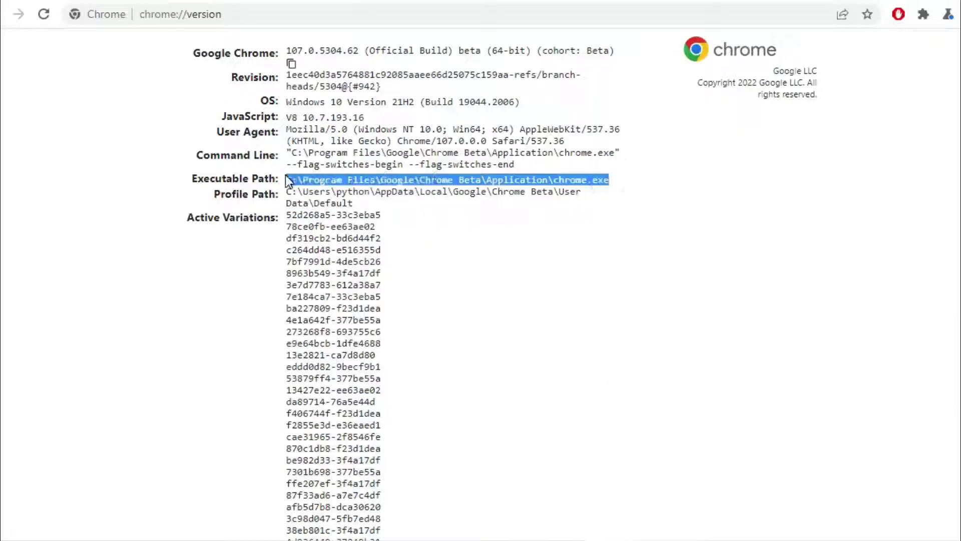
pyautogui.hotkey('alt', 'Tab')
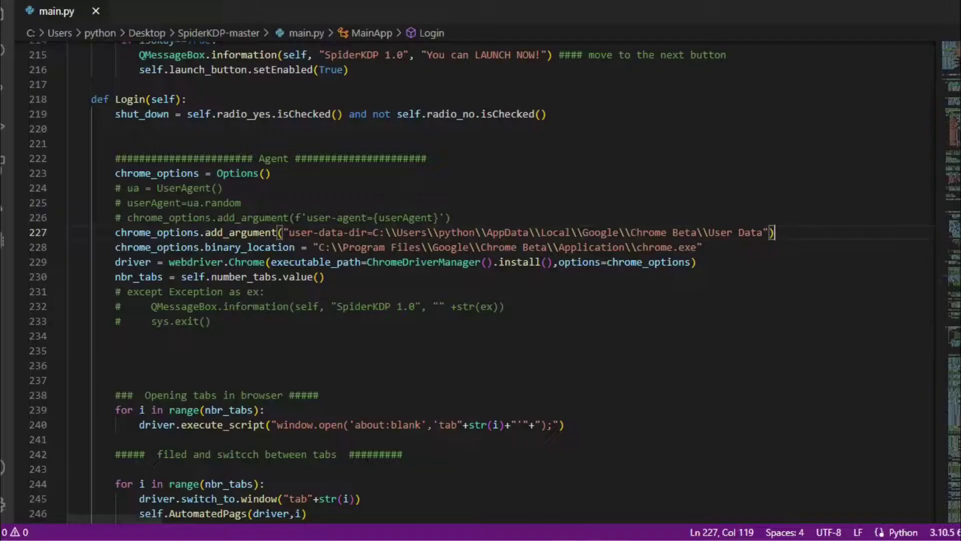
pyautogui.moveTo(697, 247); pyautogui.dragTo(325, 248)
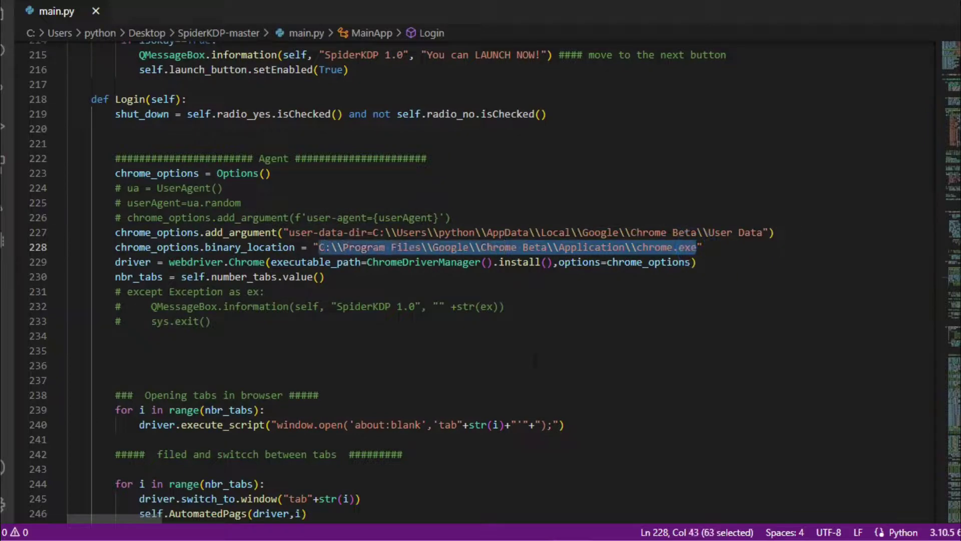
pyautogui.press('End')
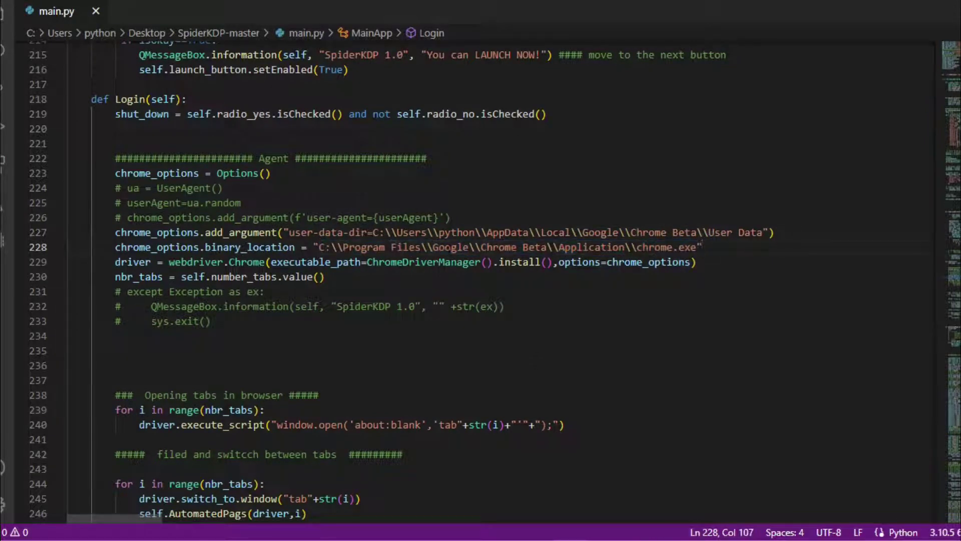
pyautogui.scroll(20, 480, 270)
pyautogui.click(95, 11)
pyautogui.hotkey('alt', 'Tab')
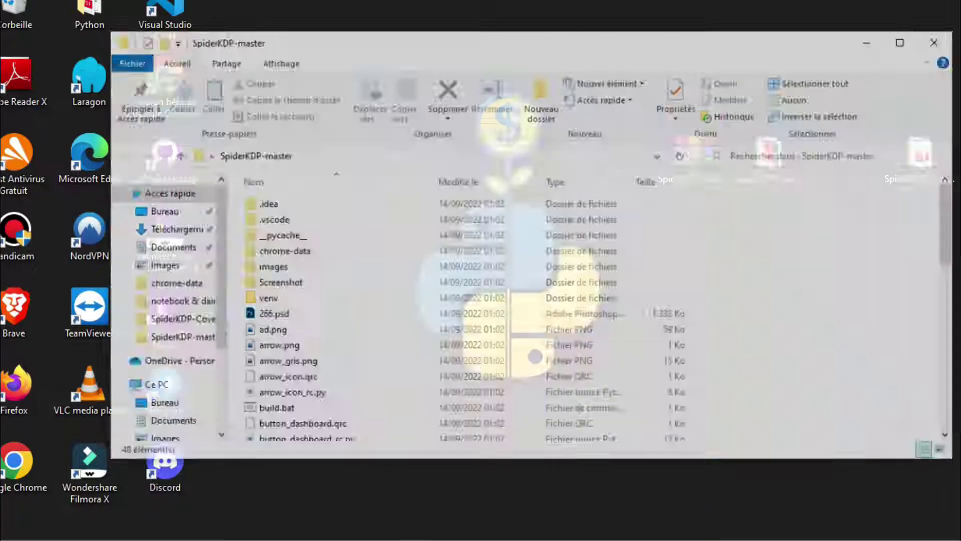
# - Open a Command Prompt in the SpiderKDP-master folder from Explorer's address bar
pyautogui.click(311, 157)
pyautogui.write('cmd')
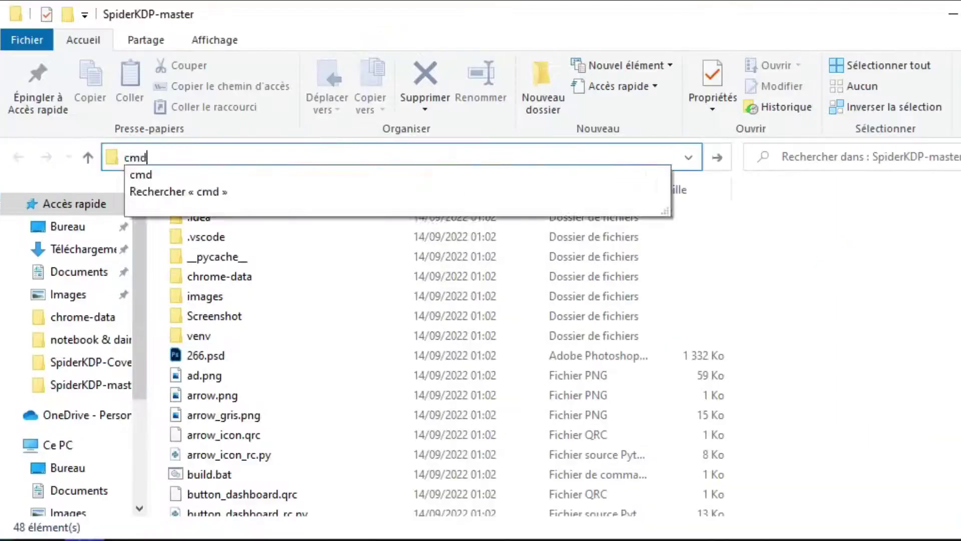
pyautogui.press('Return')
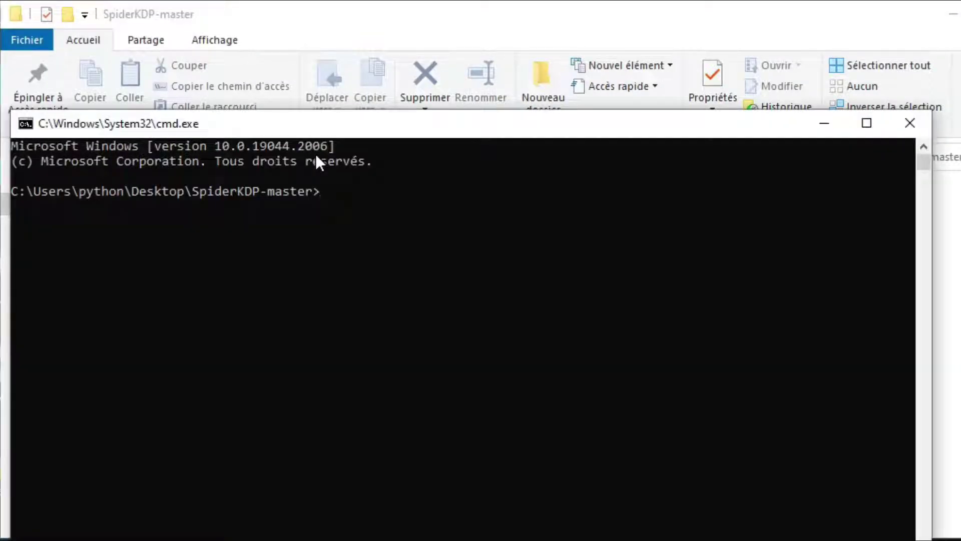
# - Run python main.py to start SpiderKDP
pyautogui.write('pt')
pyautogui.press('BackSpace')
pyautogui.write('ython main.py')
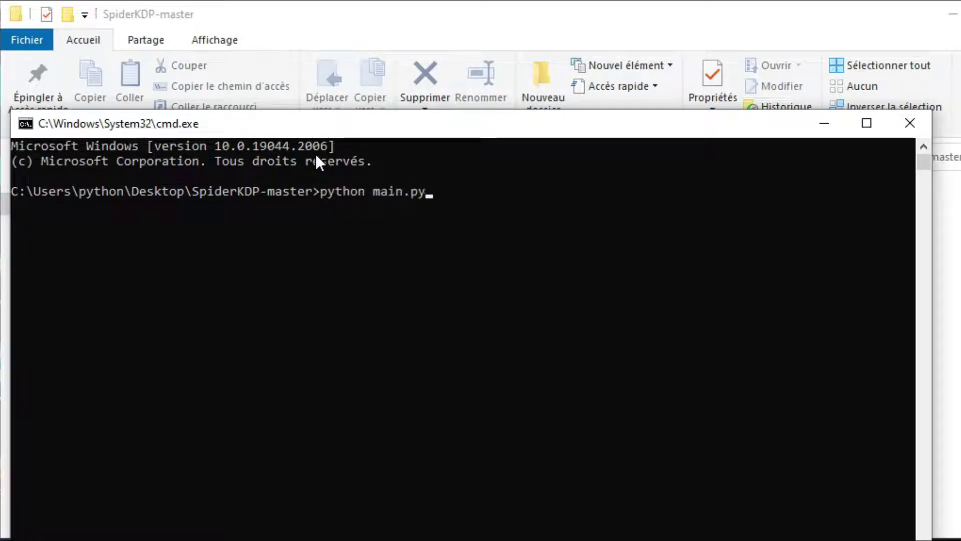
pyautogui.press('Return')
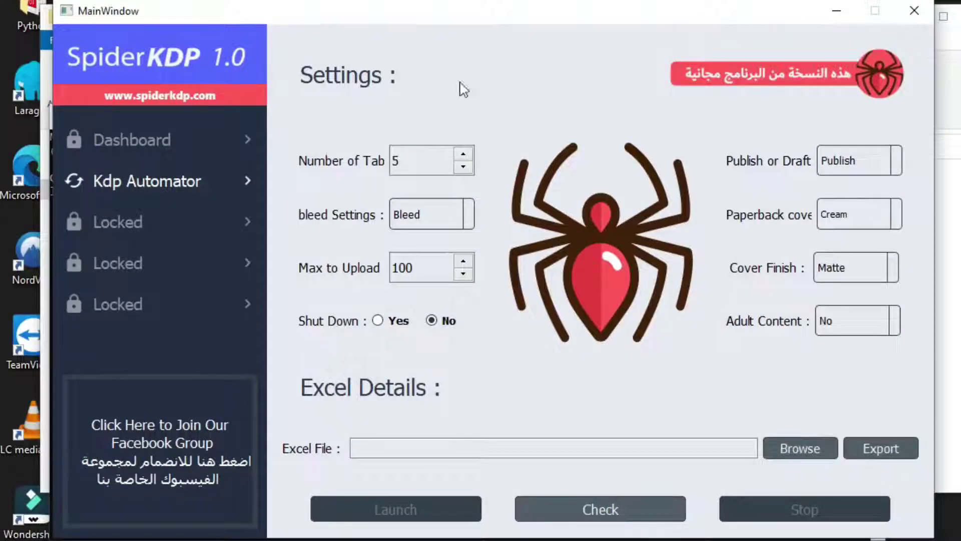
# - Export the Excel template from SpiderKDP, acknowledge the generated notice, and minimize the app
pyautogui.moveTo(745, 18); pyautogui.dragTo(732, 21)
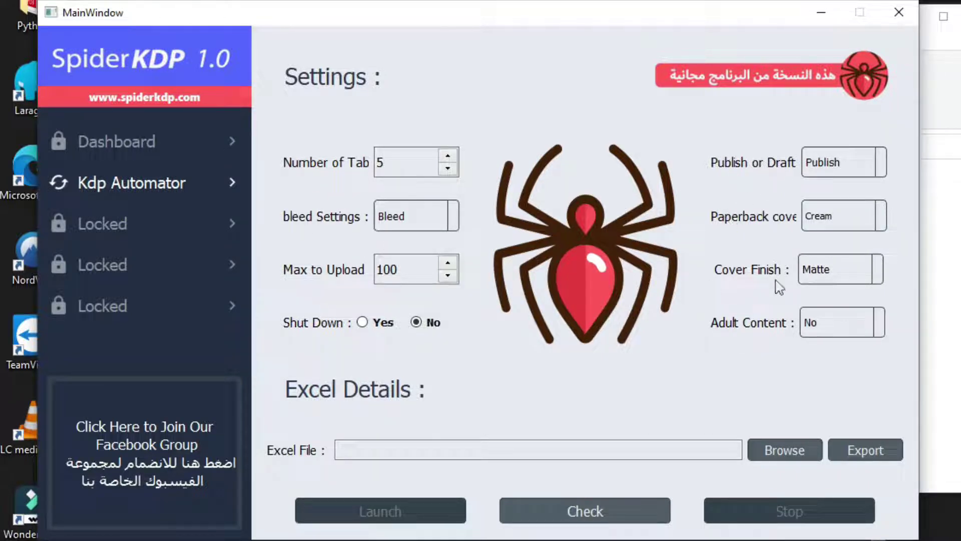
pyautogui.click(864, 449)
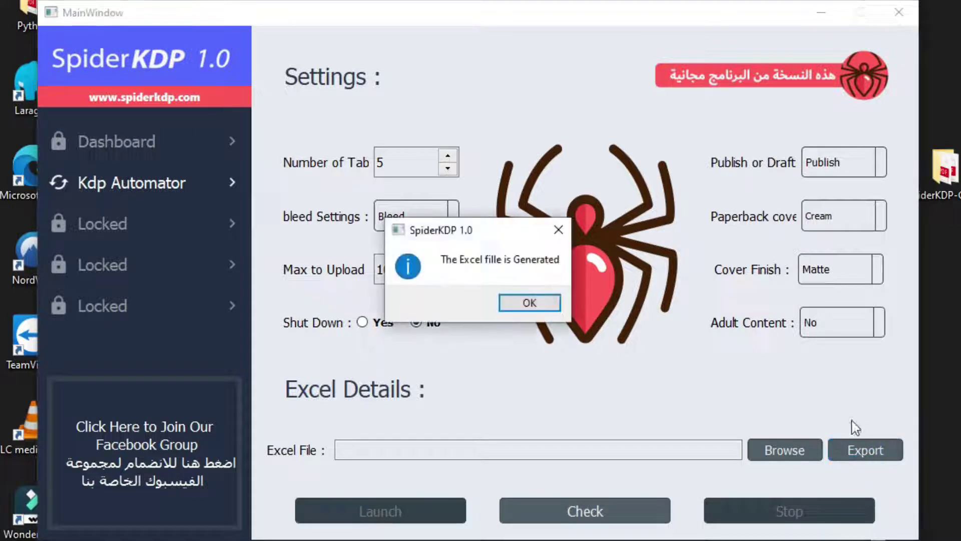
pyautogui.click(545, 302)
pyautogui.click(819, 13)
pyautogui.click(786, 115)
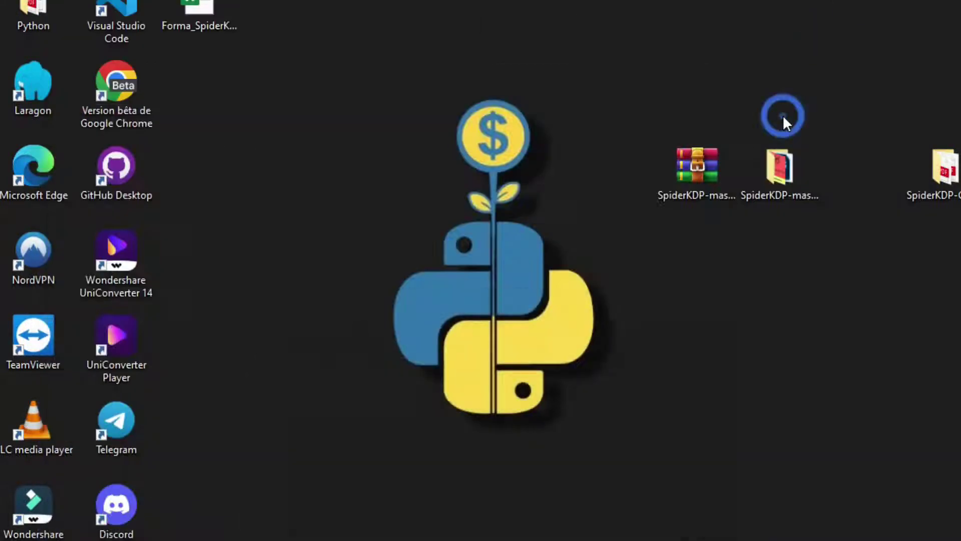
pyautogui.moveTo(200, 23); pyautogui.dragTo(819, 296)
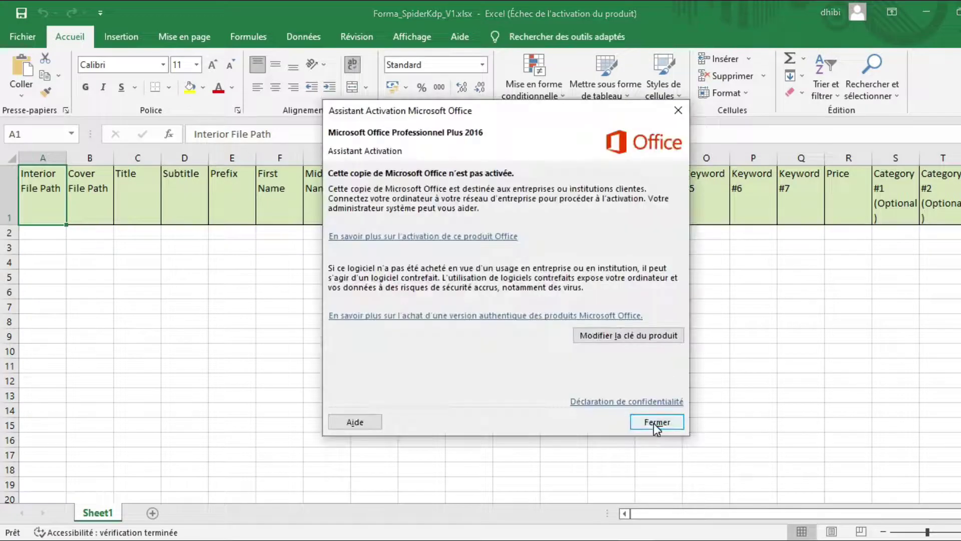
pyautogui.click(657, 422)
pyautogui.click(97, 234)
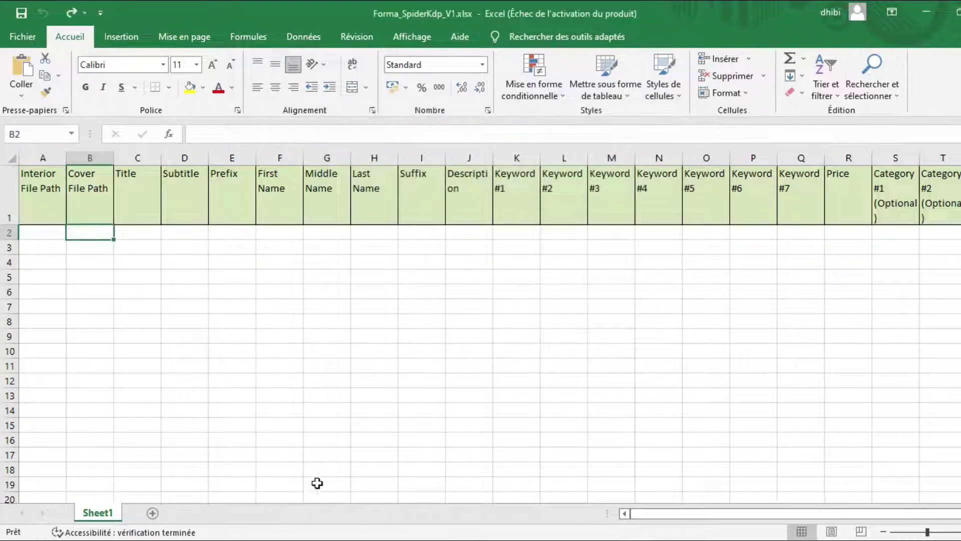
pyautogui.click(189, 231)
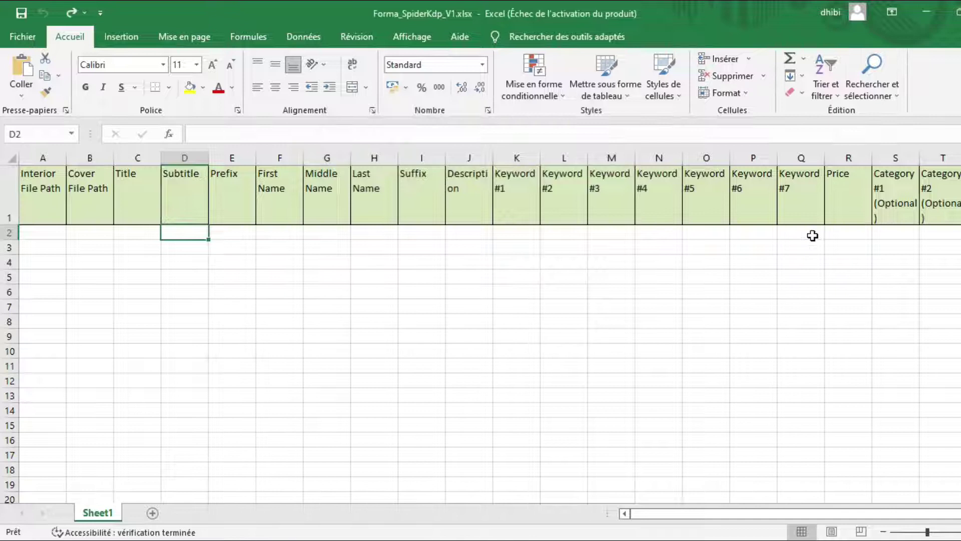
pyautogui.click(278, 276)
pyautogui.click(442, 350)
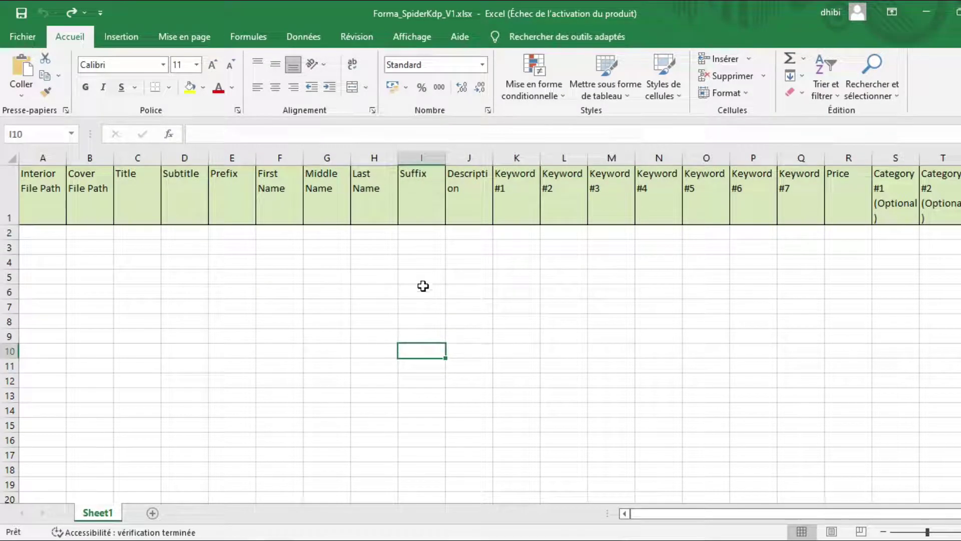
pyautogui.click(181, 233)
pyautogui.click(253, 235)
pyautogui.click(422, 234)
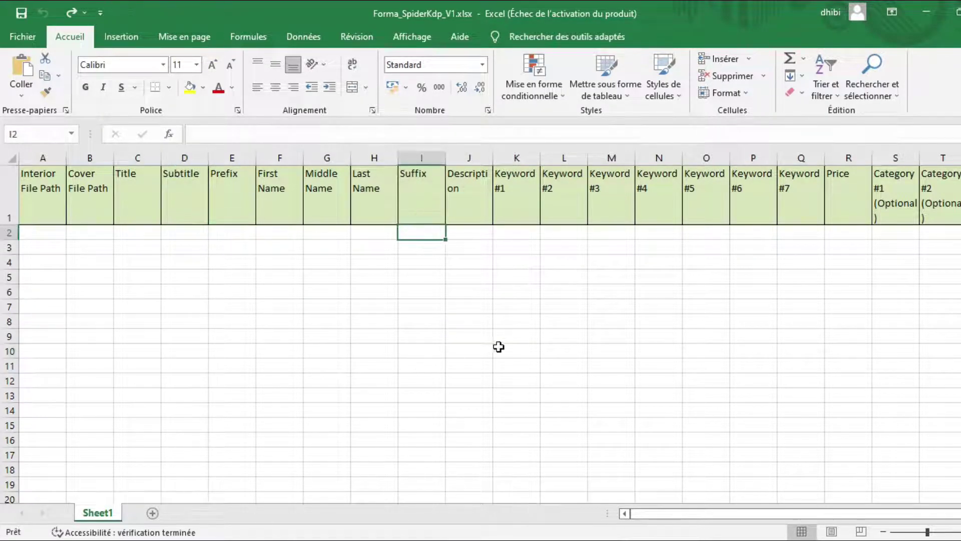
pyautogui.click(673, 339)
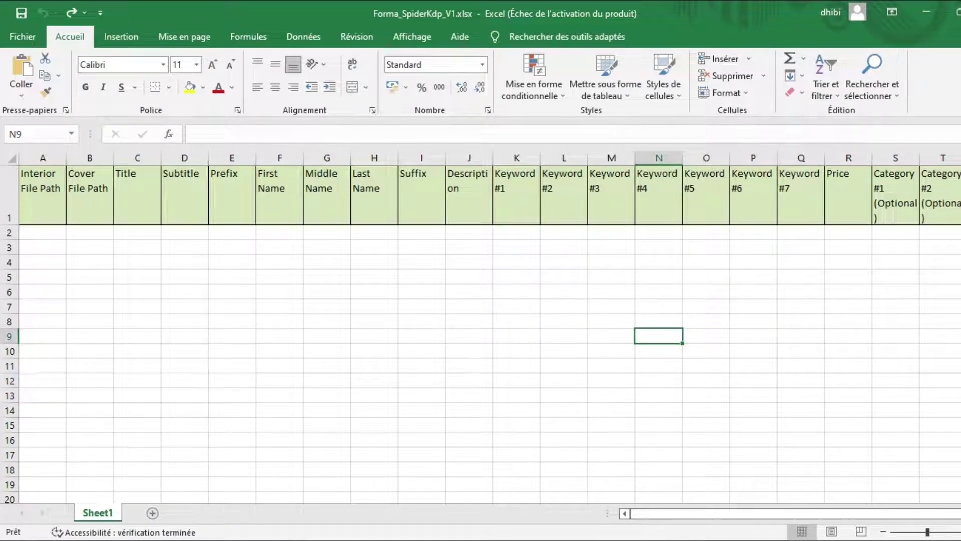
# - Scroll across the three books' entries in Forma_SpiderKdp_V1.xlsx and save the workbook
pyautogui.moveTo(701, 513); pyautogui.dragTo(629, 513)
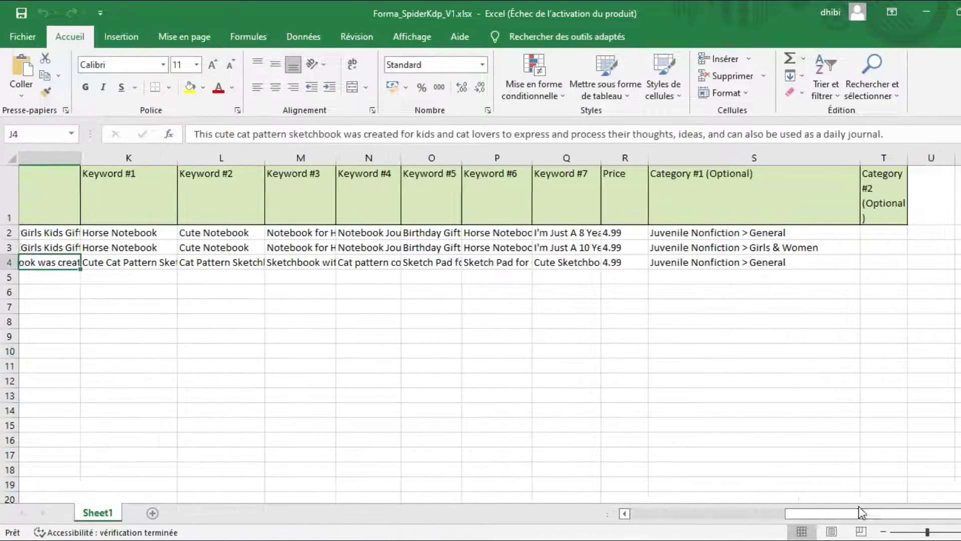
pyautogui.hscroll(1, 859, 511)
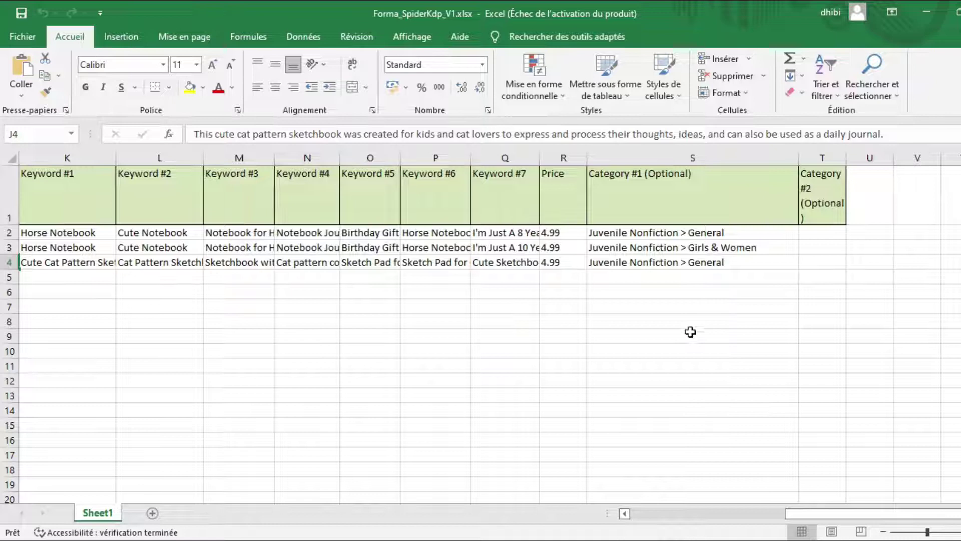
pyautogui.hotkey('ctrl', 's')
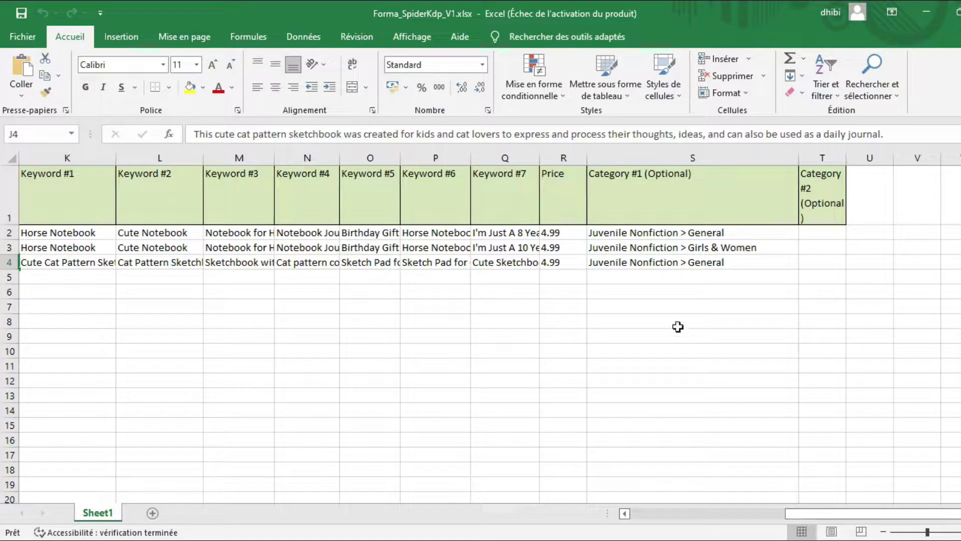
pyautogui.moveTo(816, 514); pyautogui.dragTo(790, 520)
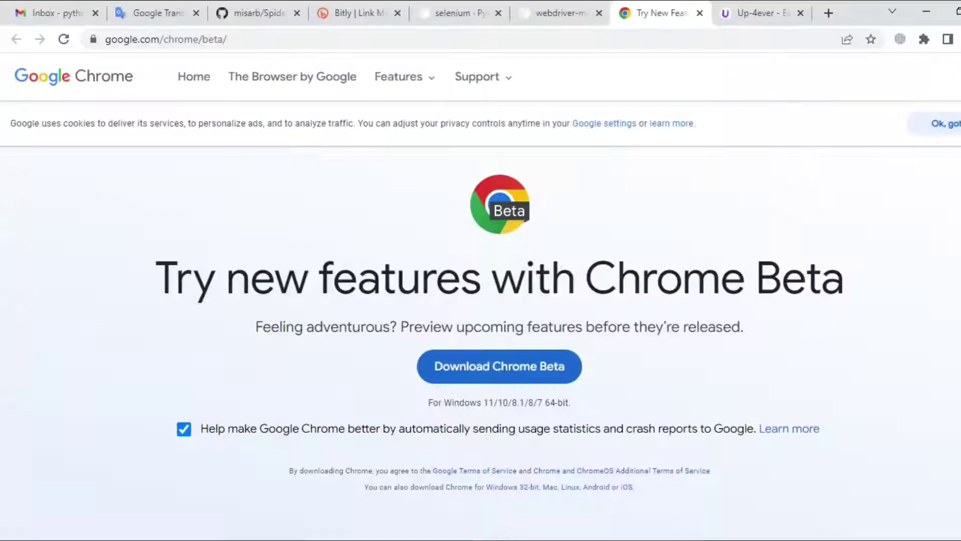
# - Read the README's Settings section, then point out the three books' interior file paths in the workbook
pyautogui.scroll(-10, 347, 380)
pyautogui.scroll(-15, 350, 383)
pyautogui.scroll(-5, 349, 382)
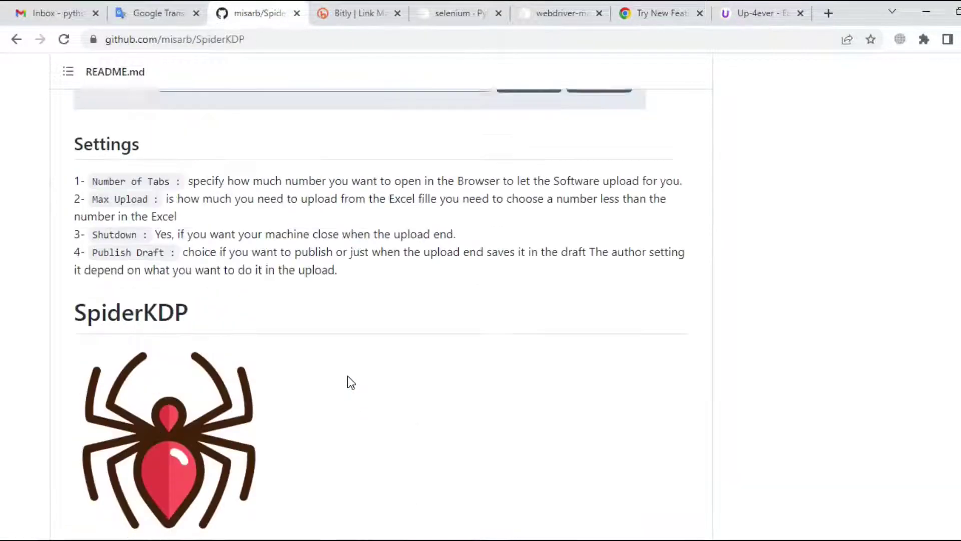
pyautogui.scroll(2, 349, 382)
pyautogui.click(480, 306)
pyautogui.click(566, 310)
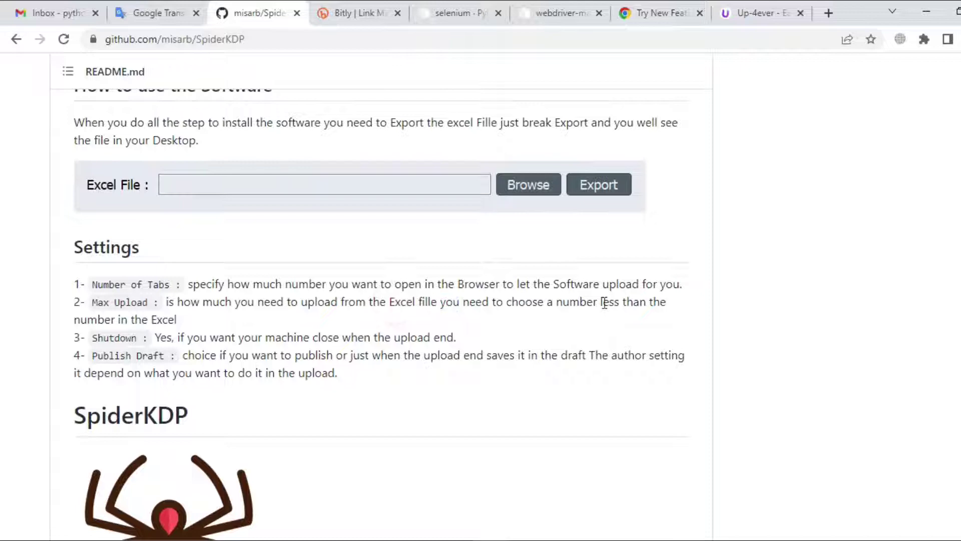
pyautogui.click(161, 318)
pyautogui.click(240, 318)
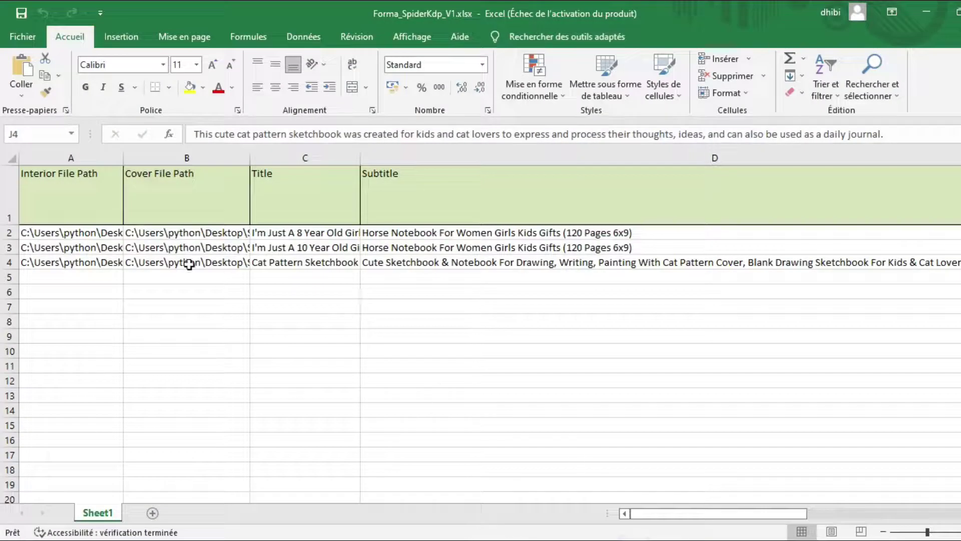
pyautogui.click(74, 289)
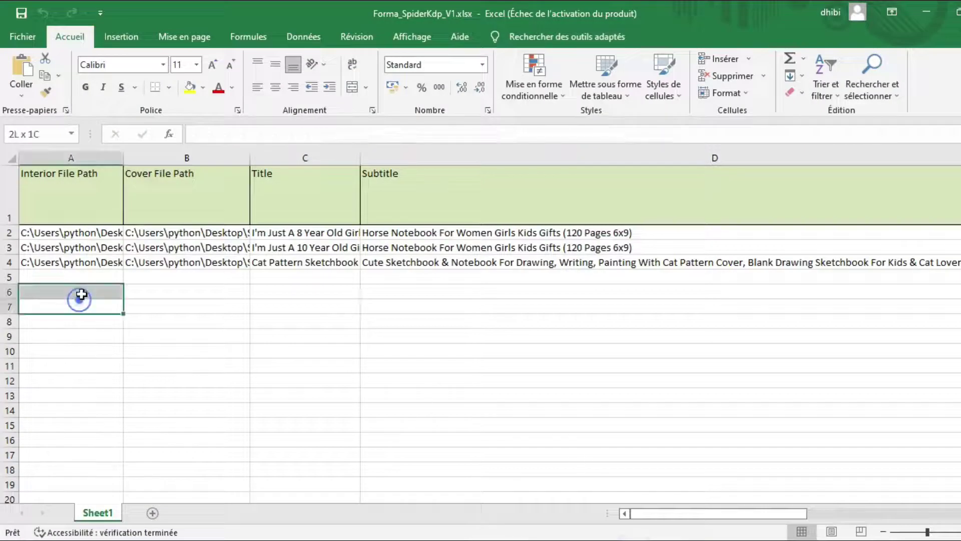
pyautogui.moveTo(29, 233); pyautogui.dragTo(29, 262)
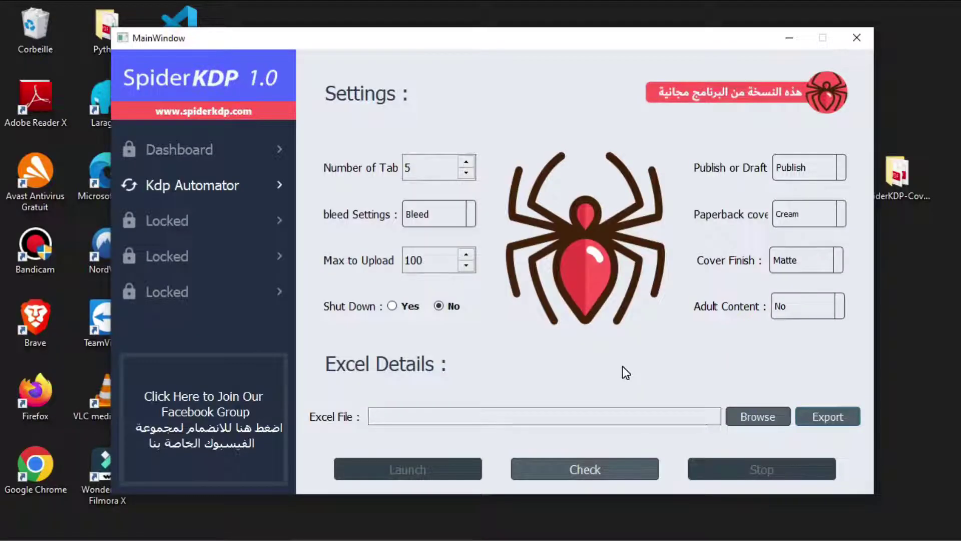
# - Load Forma_SpiderKdp_V1.xlsx from the desktop as SpiderKDP's Excel file
pyautogui.click(754, 418)
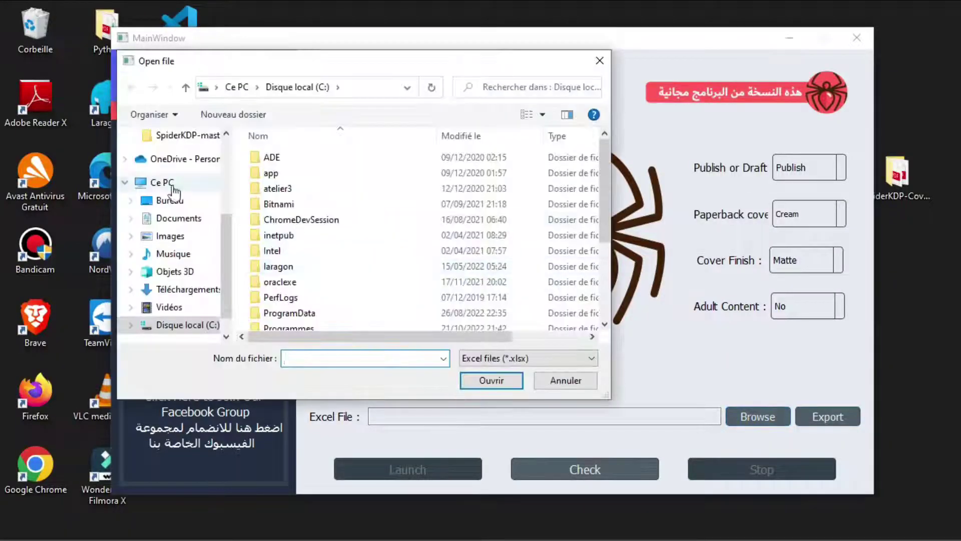
pyautogui.click(170, 199)
pyautogui.click(547, 173)
pyautogui.click(501, 381)
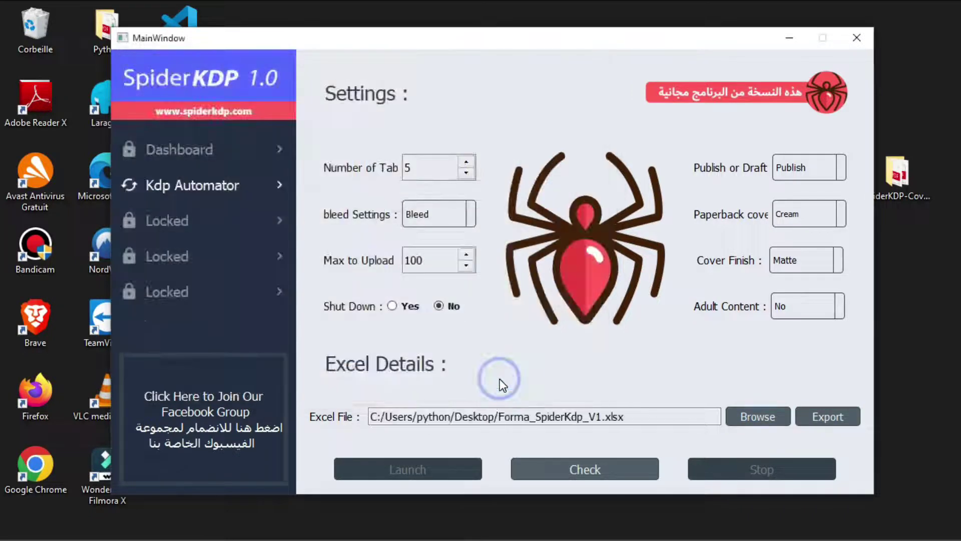
# - Set Number of Tab to 2, No Bleed, and Max to Upload to 2
pyautogui.doubleClick(428, 169)
pyautogui.write('2')
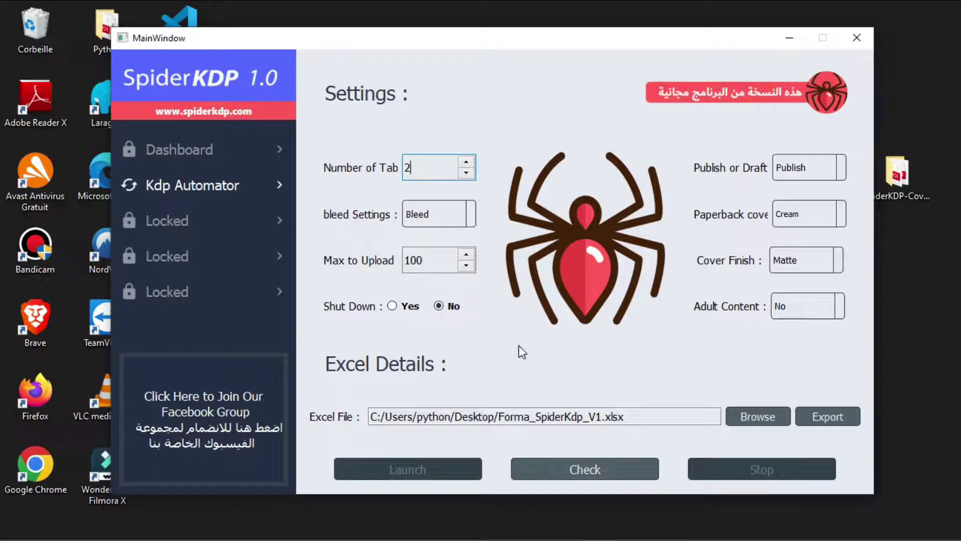
pyautogui.click(440, 214)
pyautogui.click(428, 242)
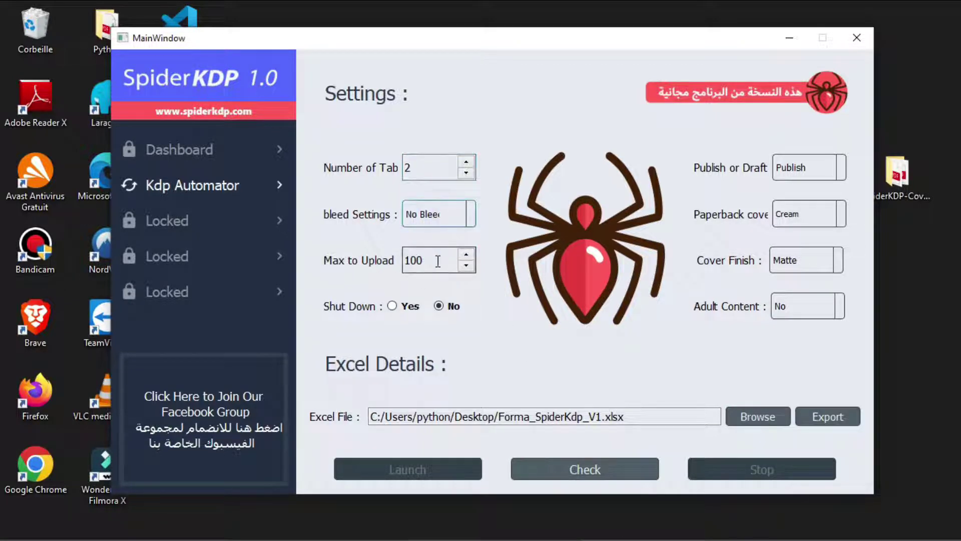
pyautogui.doubleClick(438, 260)
pyautogui.write('2')
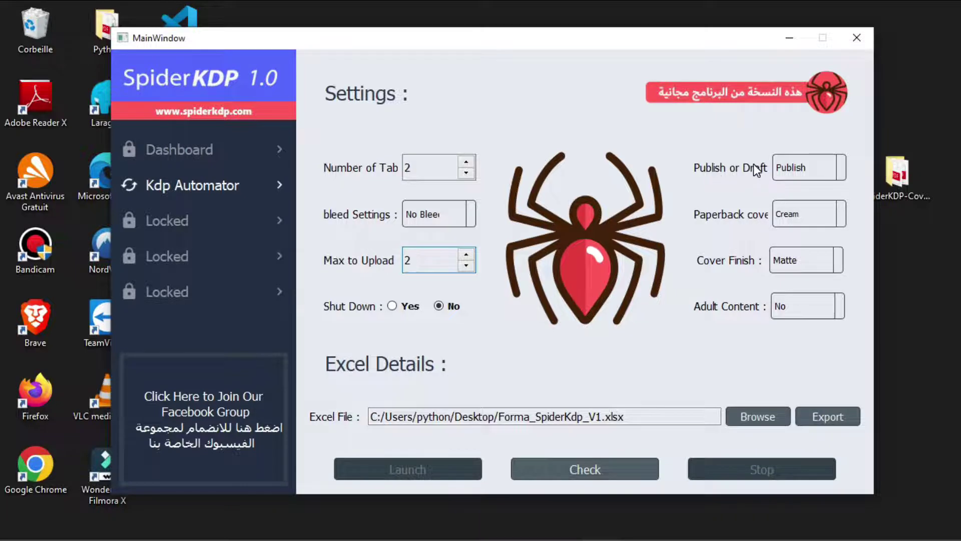
# - Choose Draft and white paperback paper, keeping the Matte cover finish
pyautogui.click(795, 167)
pyautogui.click(797, 196)
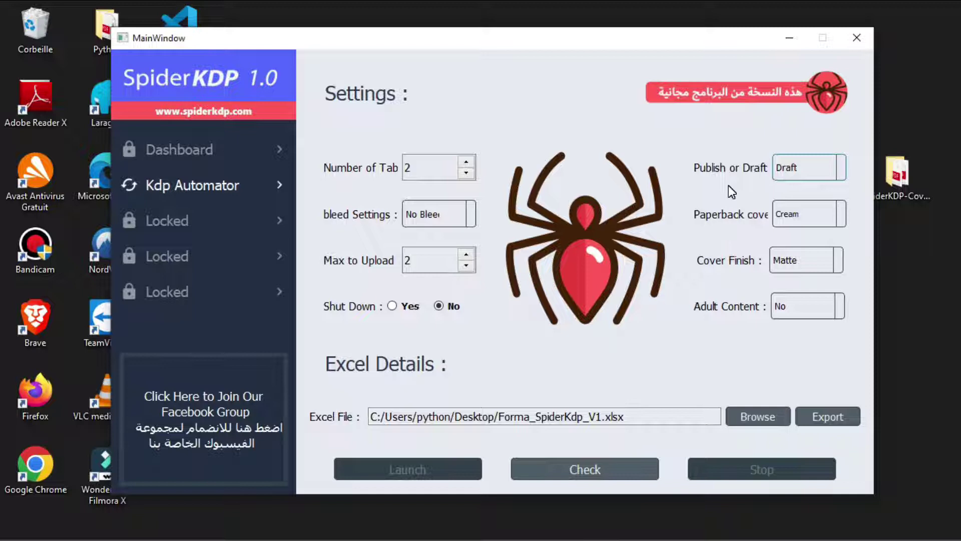
pyautogui.click(789, 215)
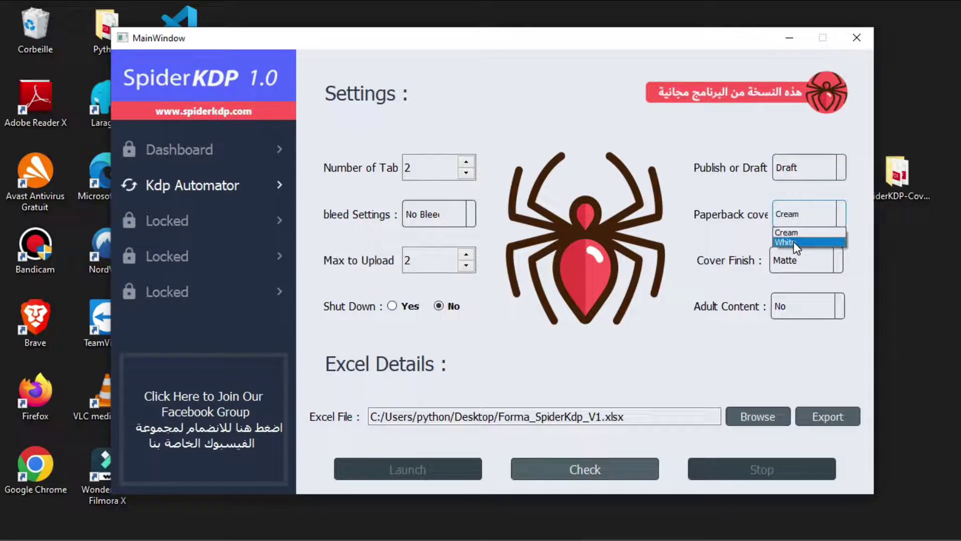
pyautogui.click(794, 242)
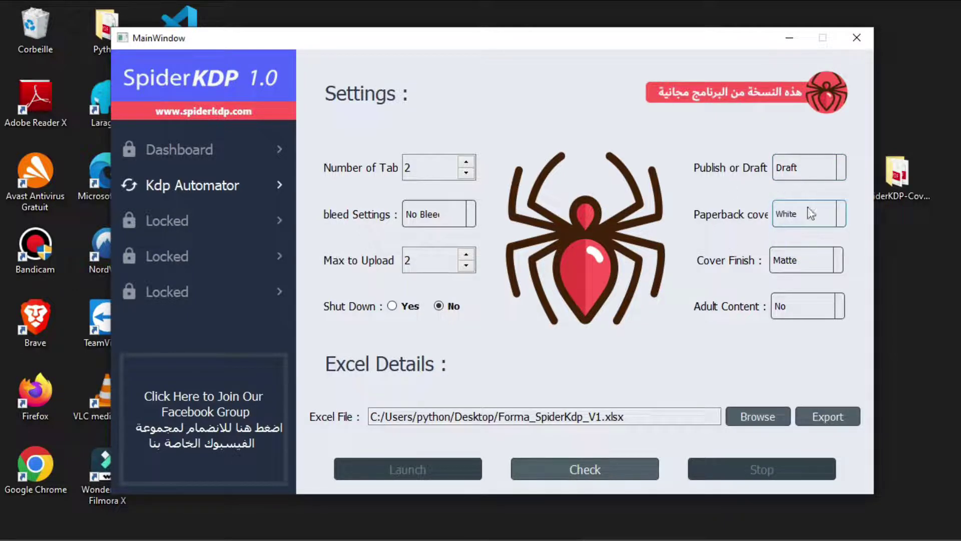
pyautogui.click(800, 262)
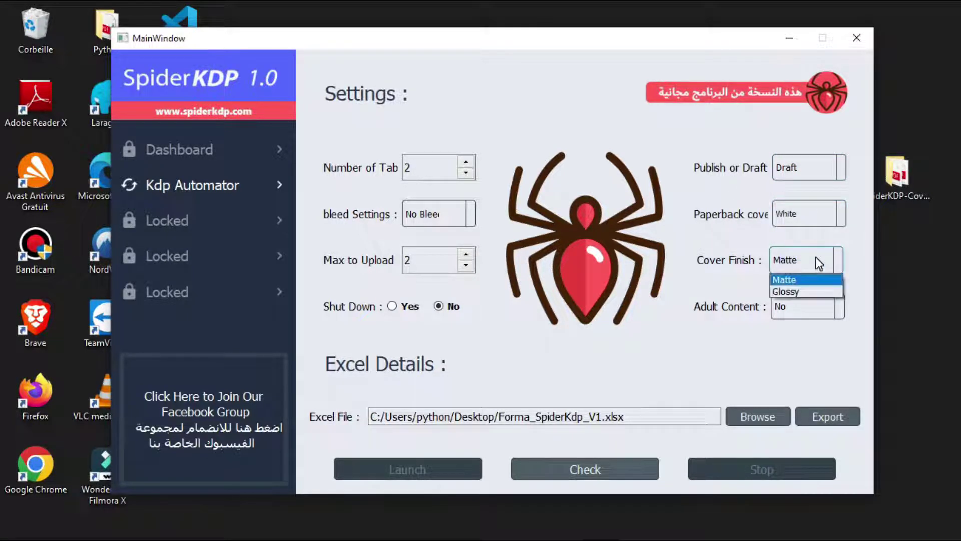
# - Keep Adult Content at No, pass the 'You can LAUNCH NOW!' check, and launch the upload
pyautogui.click(789, 306)
pyautogui.click(803, 326)
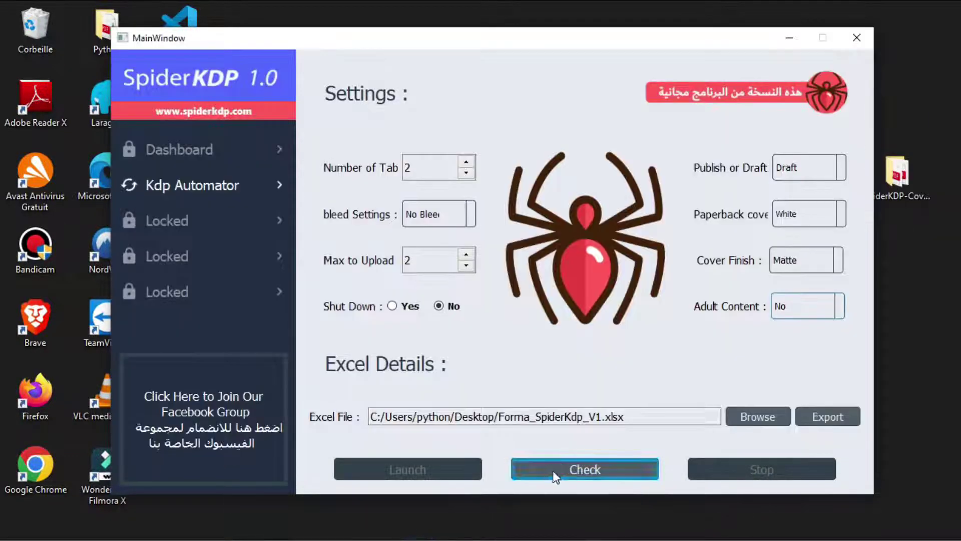
pyautogui.click(549, 473)
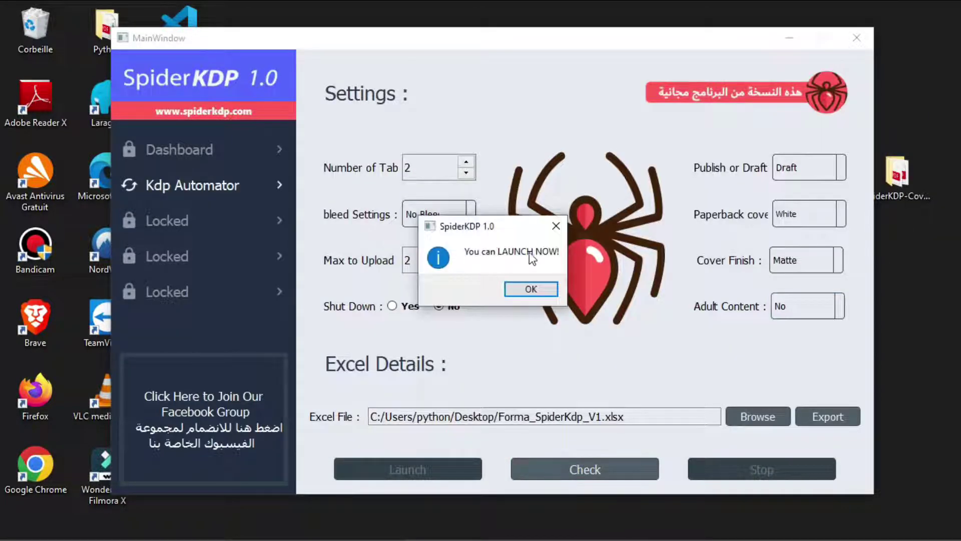
pyautogui.click(533, 289)
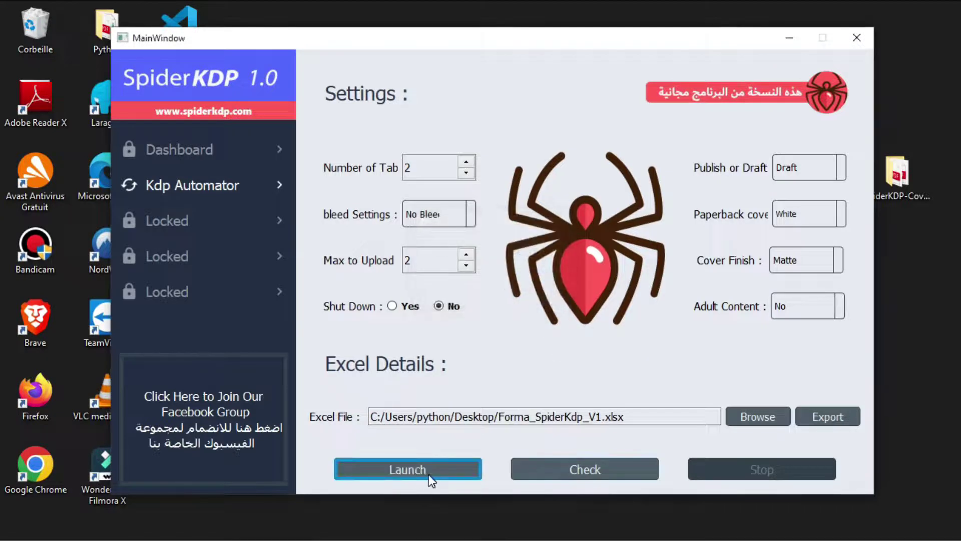
pyautogui.click(408, 469)
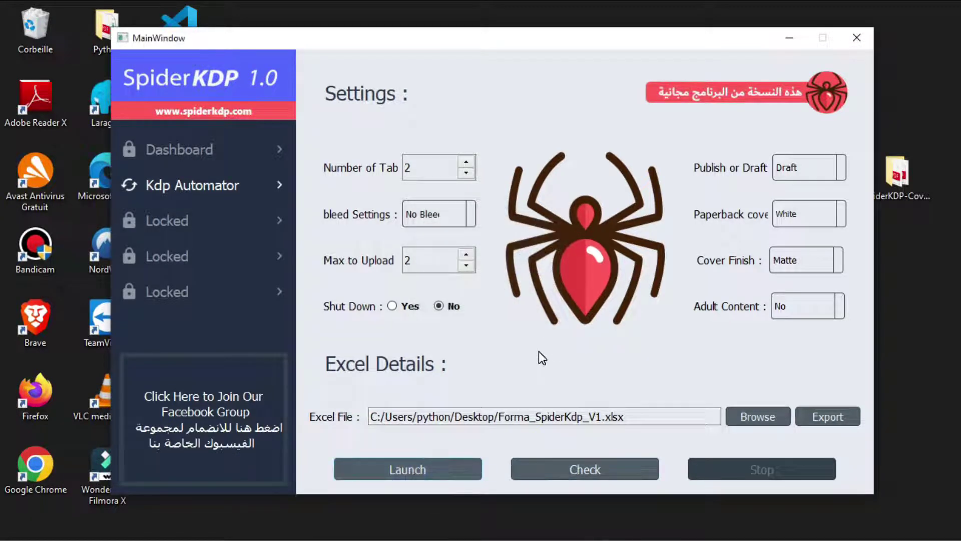